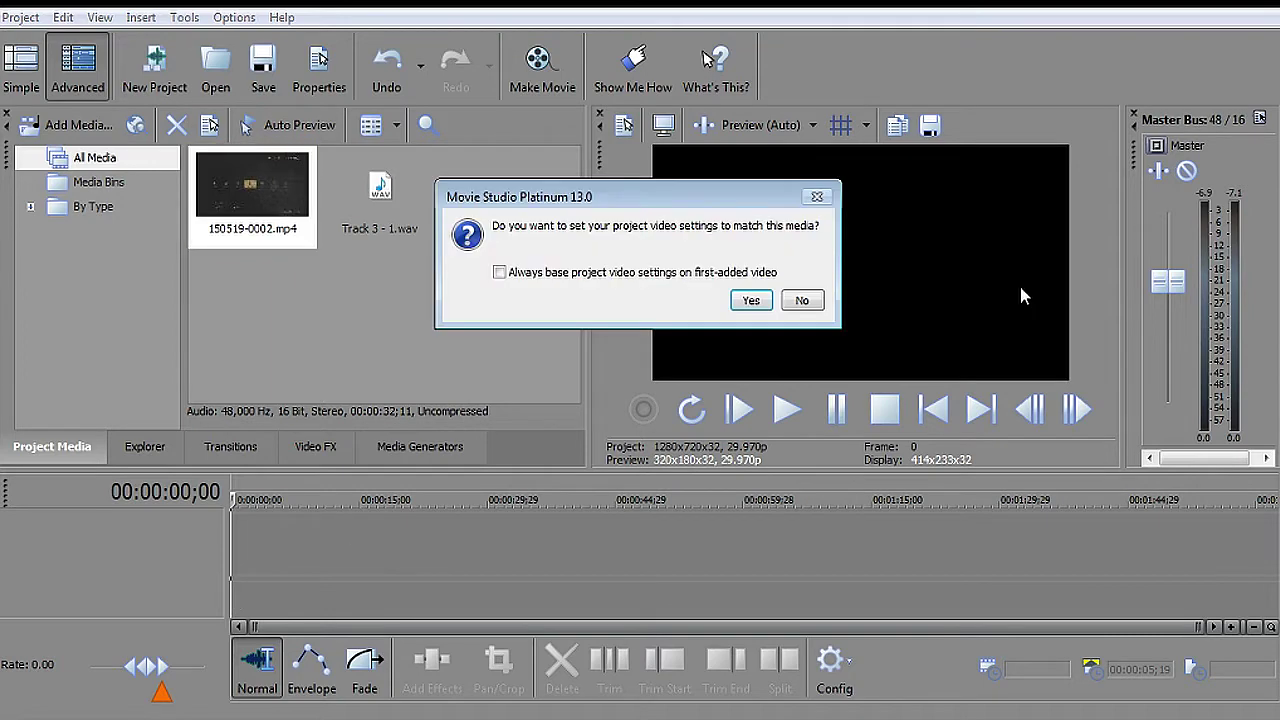
Keep the current project video settings and split the 150519-0002.mp4 clip at twelve points along the timeline, from about 1:08 to near 16:27.
{"action": "left_click", "coordinate": [803, 300]}
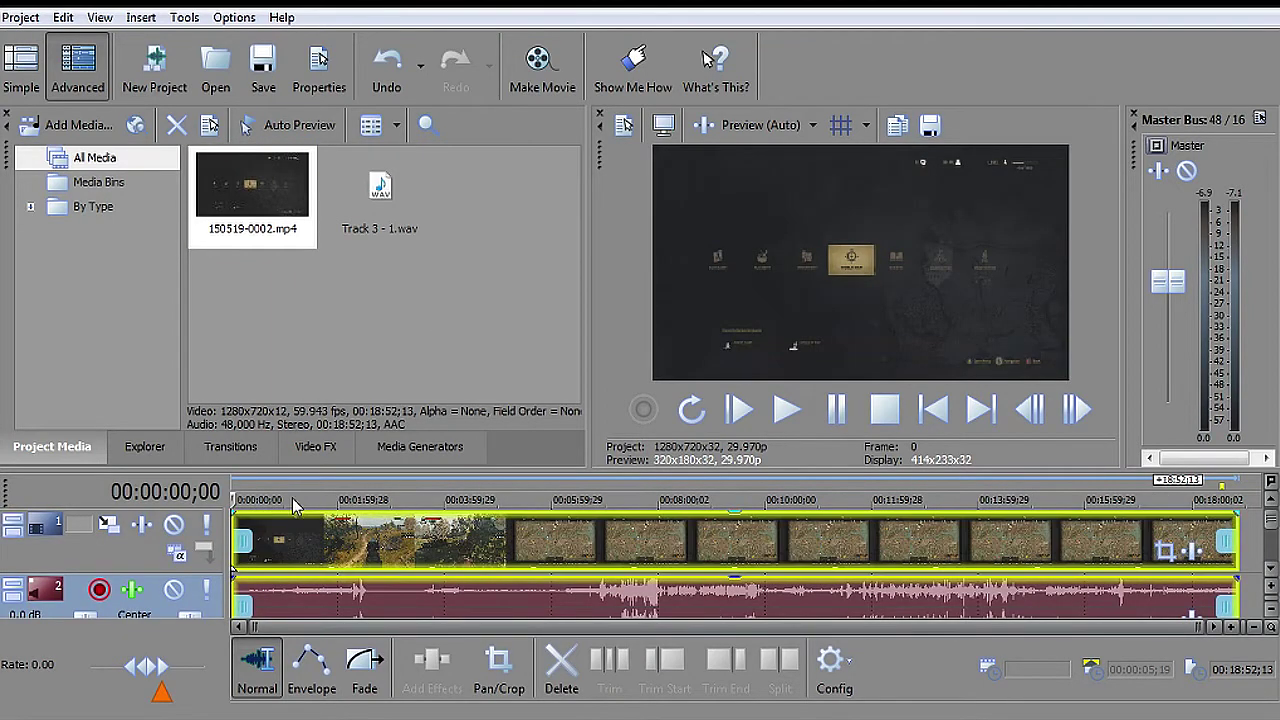
{"action": "left_click", "coordinate": [293, 502]}
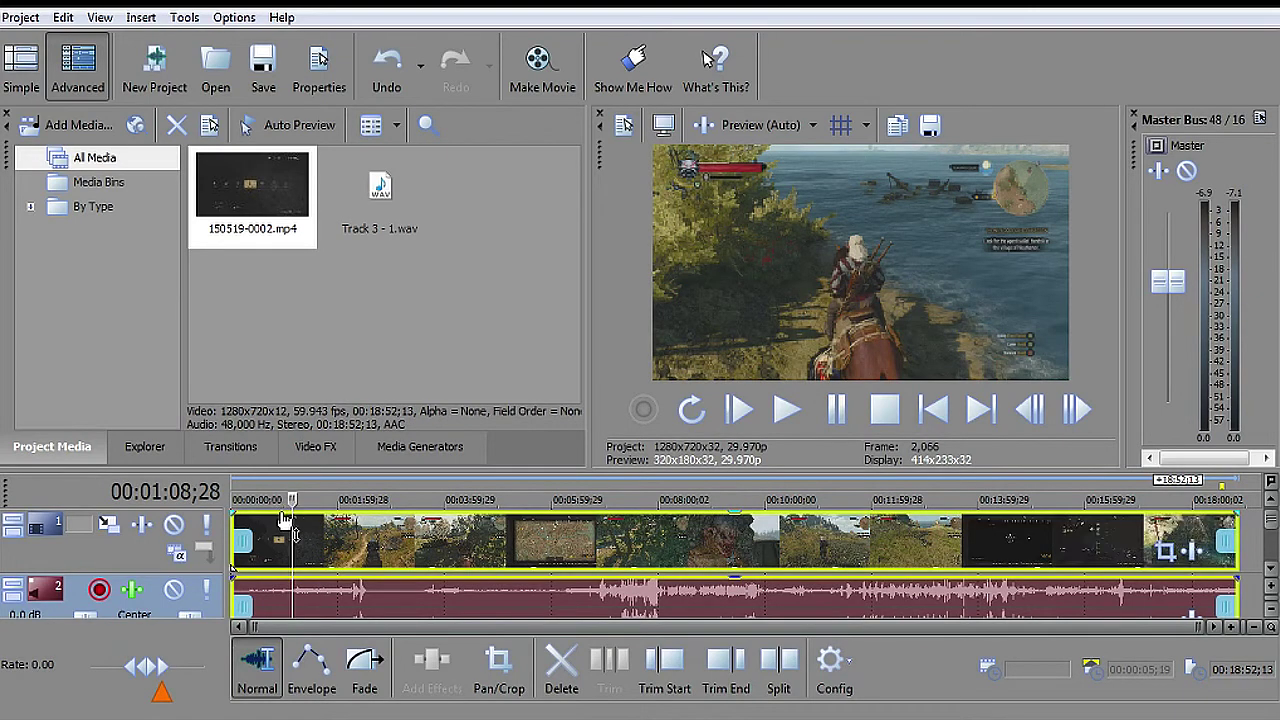
{"action": "key", "text": "s"}
{"action": "left_click", "coordinate": [340, 500]}
{"action": "key", "text": "s"}
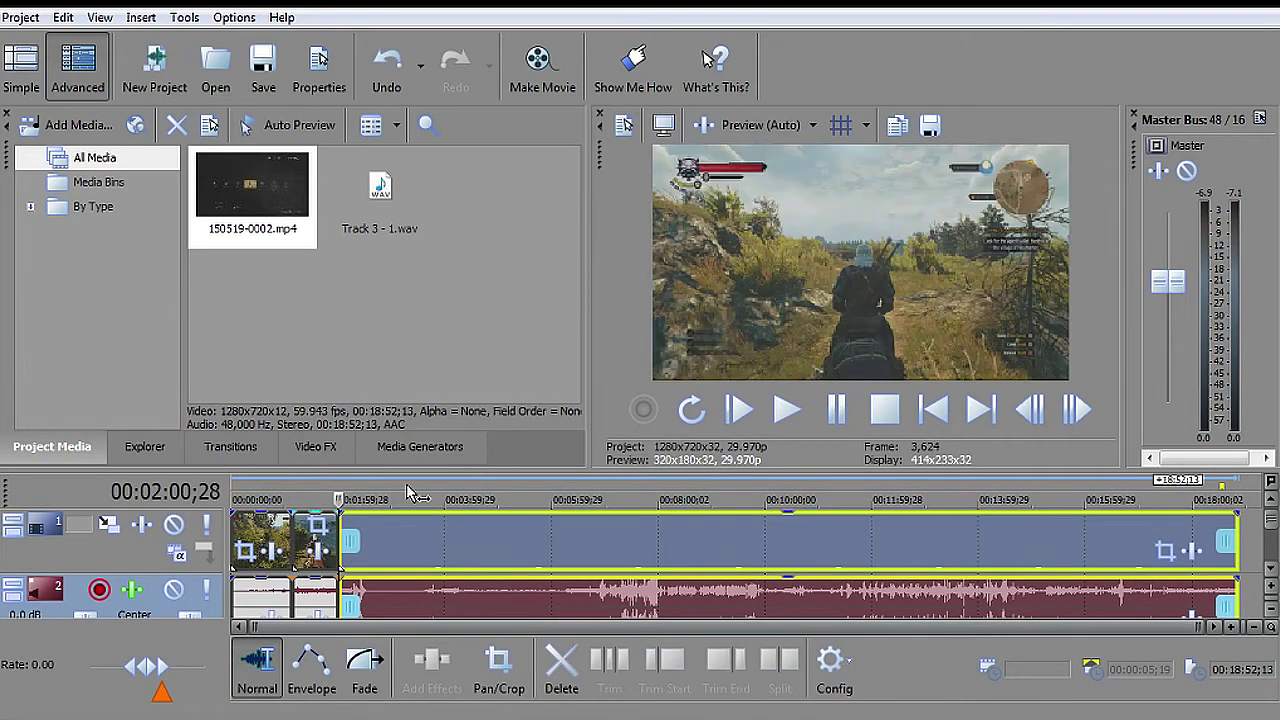
{"action": "left_click", "coordinate": [407, 500]}
{"action": "key", "text": "s"}
{"action": "left_click", "coordinate": [450, 490]}
{"action": "key", "text": "s"}
{"action": "left_click", "coordinate": [596, 490]}
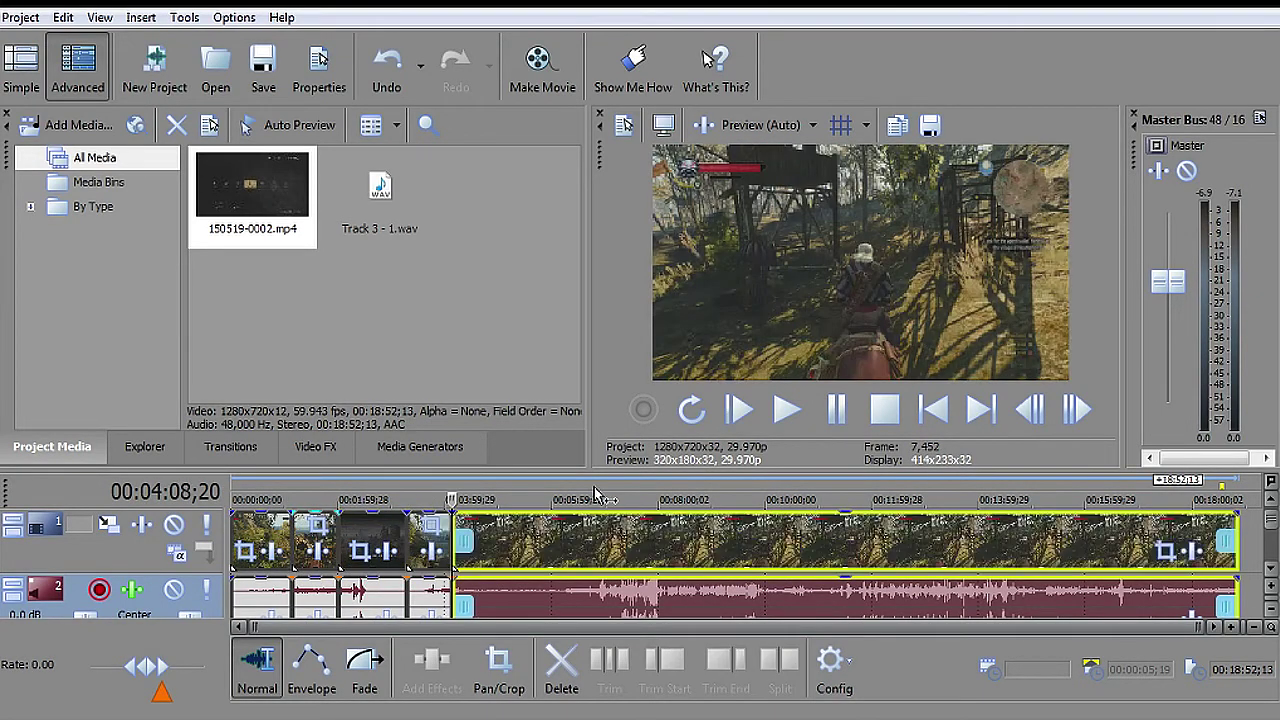
{"action": "key", "text": "s"}
{"action": "left_click", "coordinate": [689, 490]}
{"action": "key", "text": "s"}
{"action": "left_click", "coordinate": [797, 490]}
{"action": "key", "text": "s"}
{"action": "left_click", "coordinate": [860, 493]}
{"action": "key", "text": "s"}
{"action": "left_click", "coordinate": [944, 490]}
{"action": "key", "text": "s"}
{"action": "left_click", "coordinate": [994, 490]}
{"action": "key", "text": "s"}
{"action": "left_click", "coordinate": [1065, 490]}
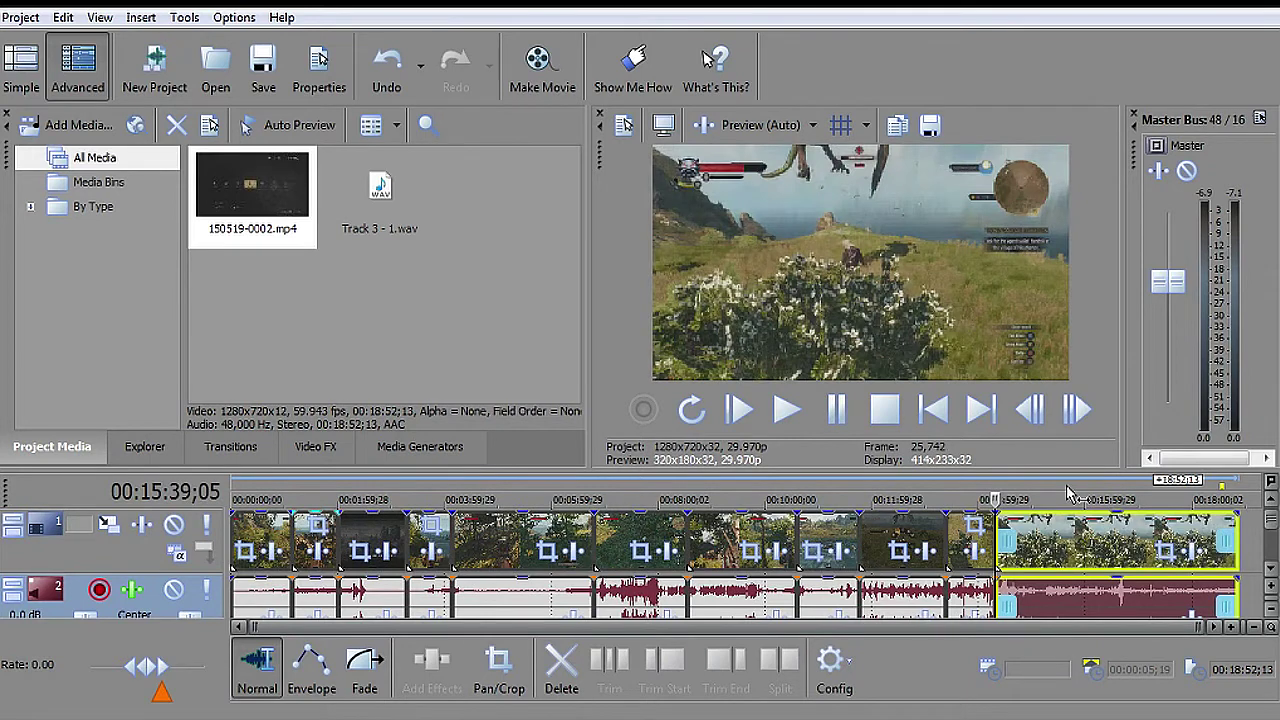
{"action": "key", "text": "s"}
{"action": "left_click", "coordinate": [1110, 490]}
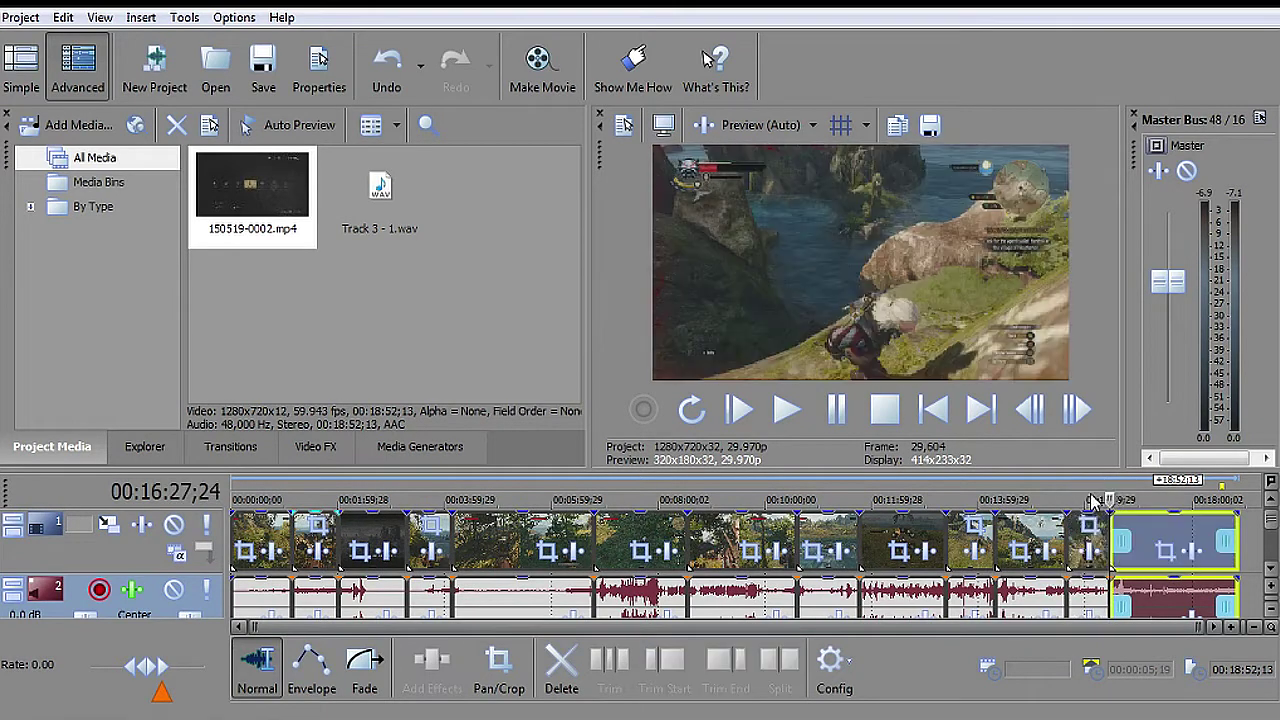
Delete the clip segments around 15:18, 11:21 and 7:56 from the timeline.
{"action": "left_click", "coordinate": [1048, 524]}
{"action": "key", "text": "Delete"}
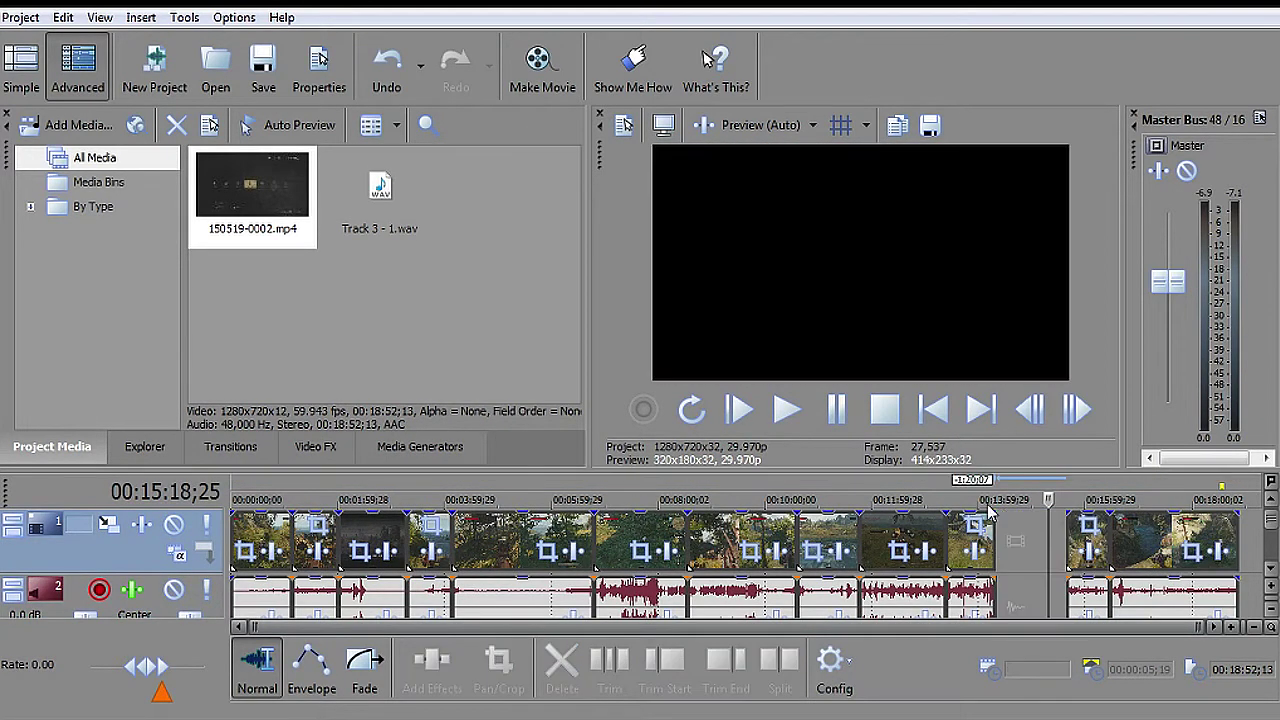
{"action": "left_click", "coordinate": [837, 530]}
{"action": "key", "text": "Delete"}
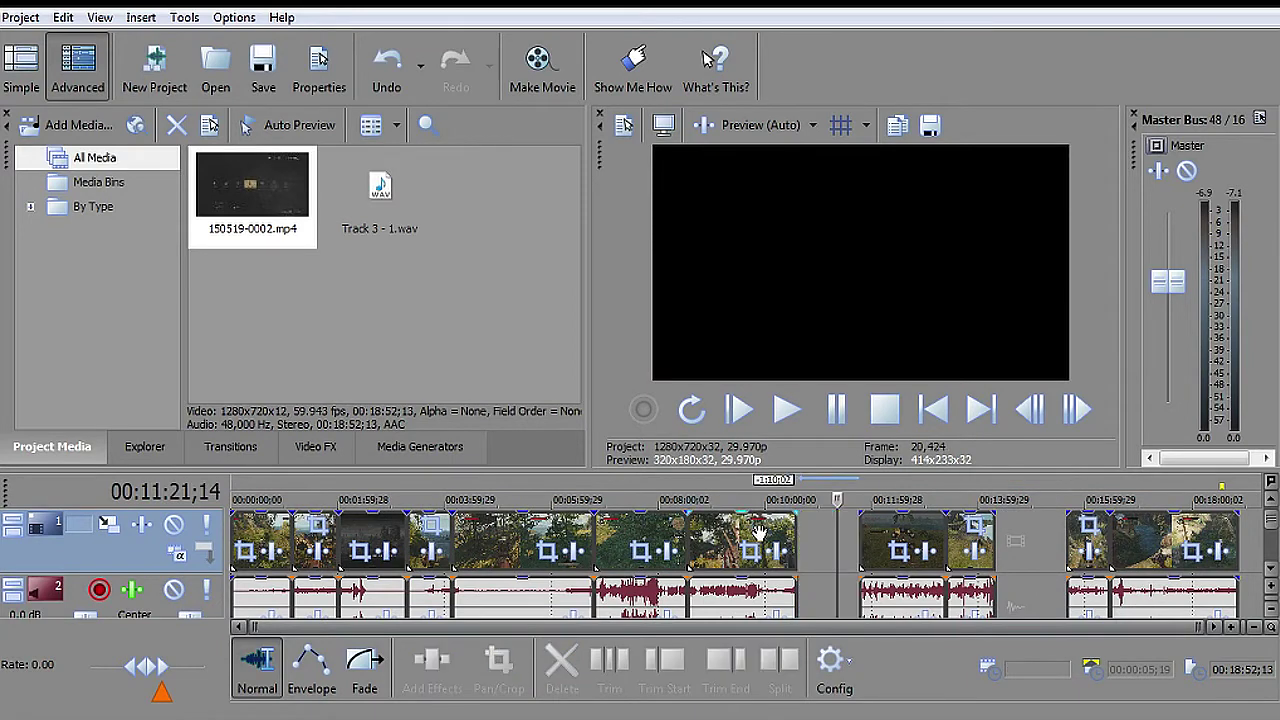
{"action": "left_click", "coordinate": [656, 537]}
{"action": "key", "text": "Delete"}
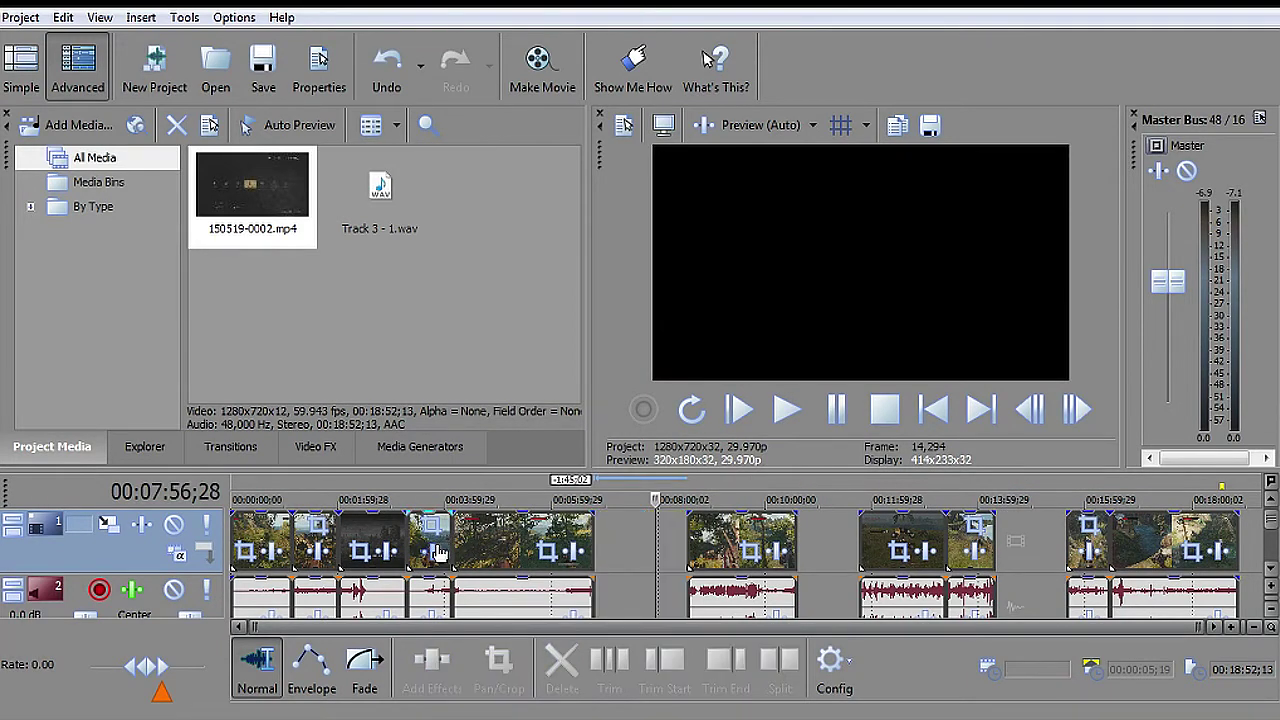
Delete the two adjoining clip segments between about 2:00 and 4:08.
{"action": "left_click", "coordinate": [440, 546]}
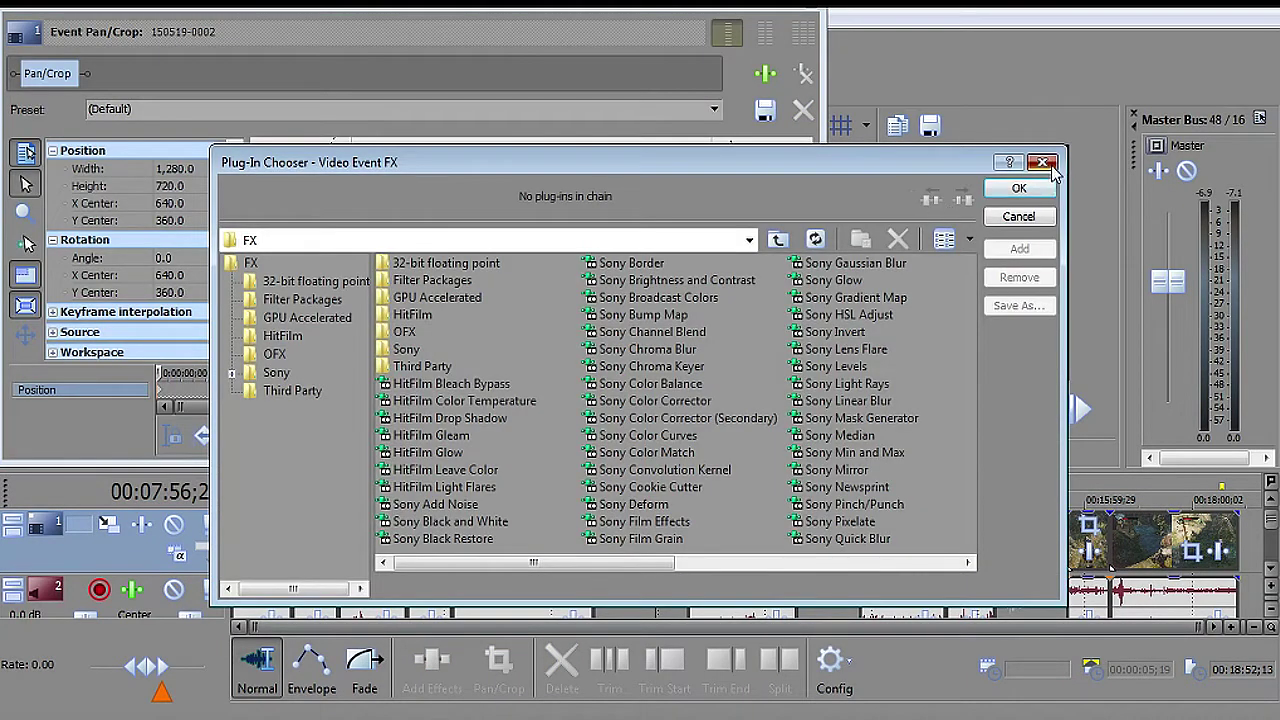
{"action": "left_click", "coordinate": [1042, 162]}
{"action": "left_click", "coordinate": [810, 8]}
{"action": "left_click", "coordinate": [385, 530]}
{"action": "key", "text": "Delete"}
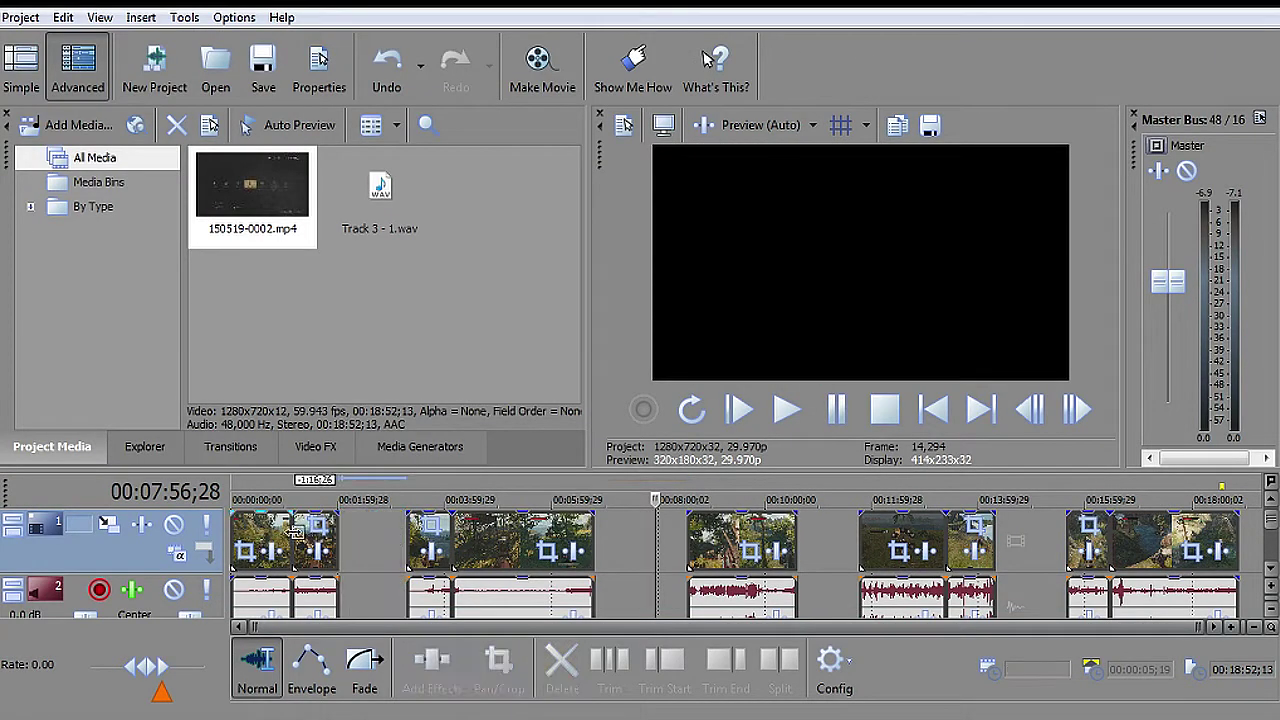
{"action": "left_click", "coordinate": [411, 533]}
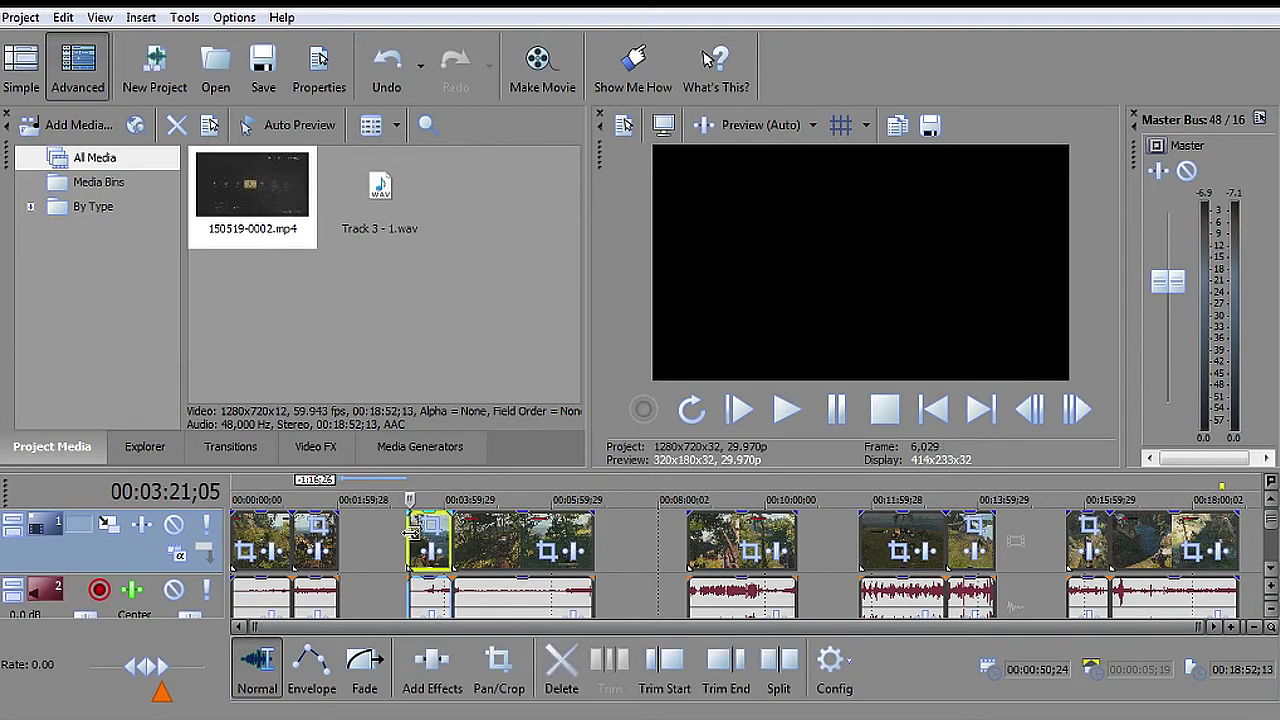
{"action": "key", "text": "Delete"}
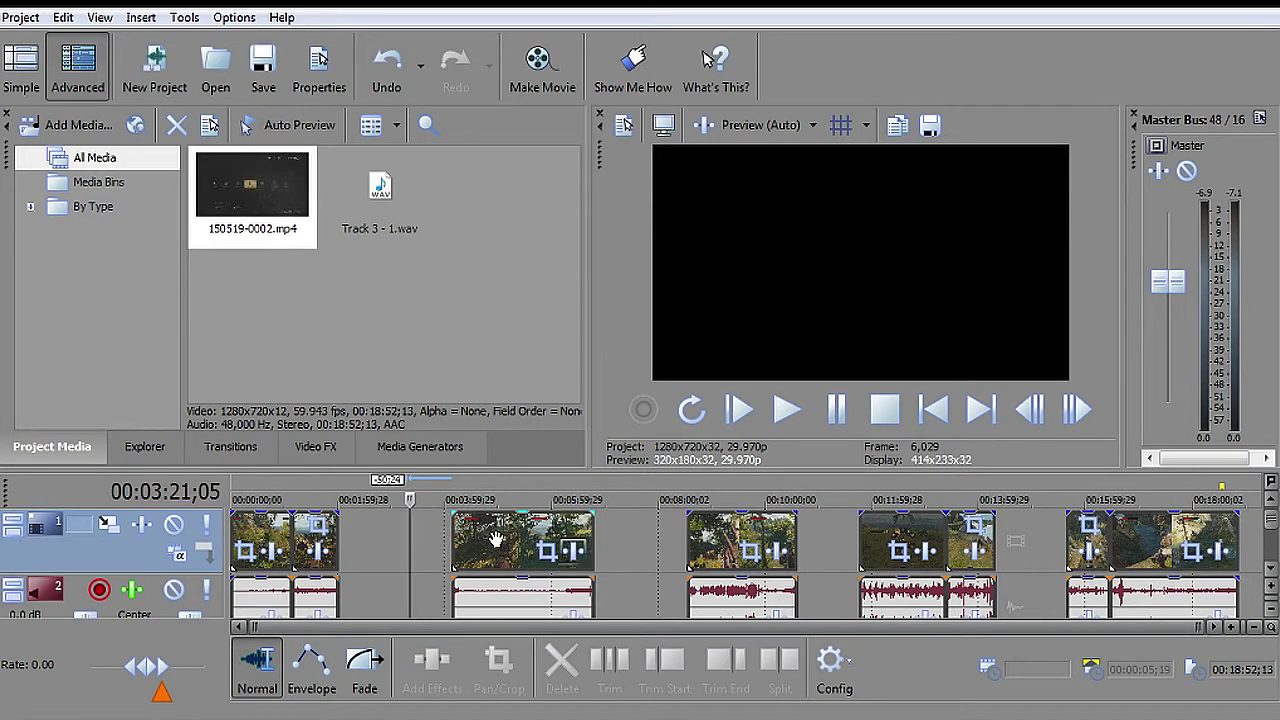
Close the first two gaps by moving the next segments against the preceding ones, and return the playhead to the project start.
{"action": "left_click_drag", "start_coordinate": [507, 540], "coordinate": [389, 549]}
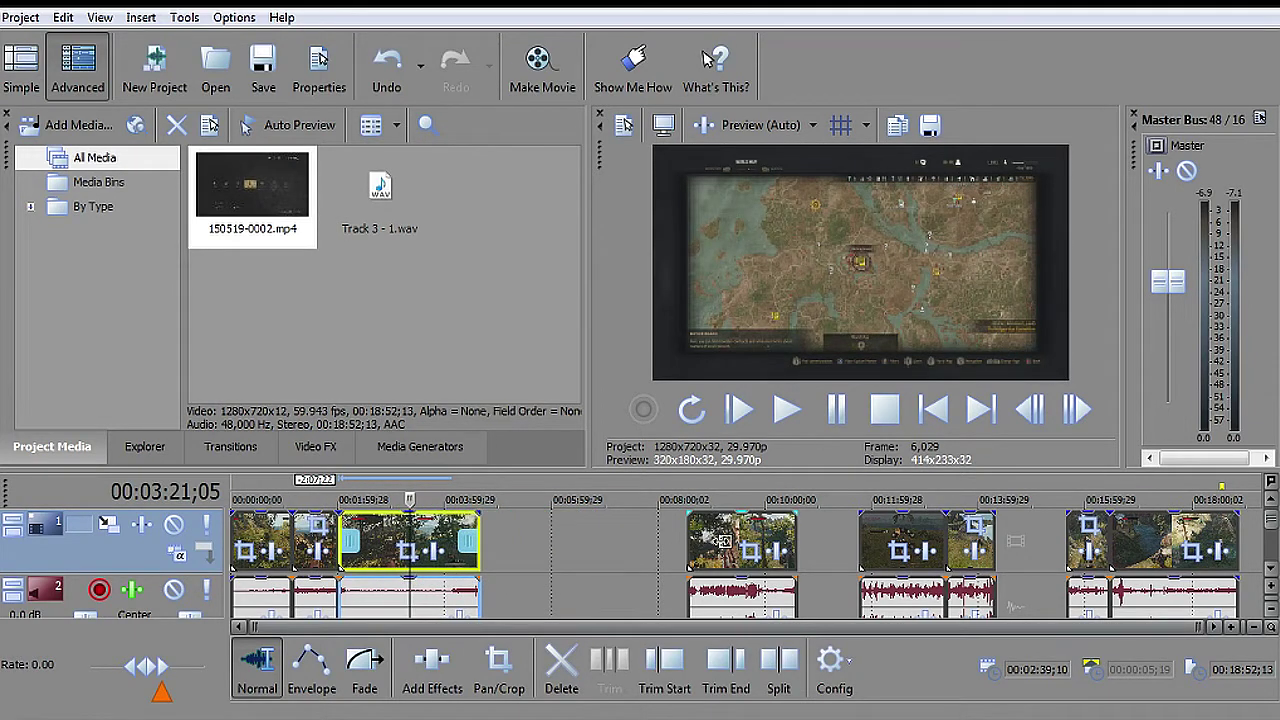
{"action": "left_click_drag", "start_coordinate": [737, 538], "coordinate": [529, 543]}
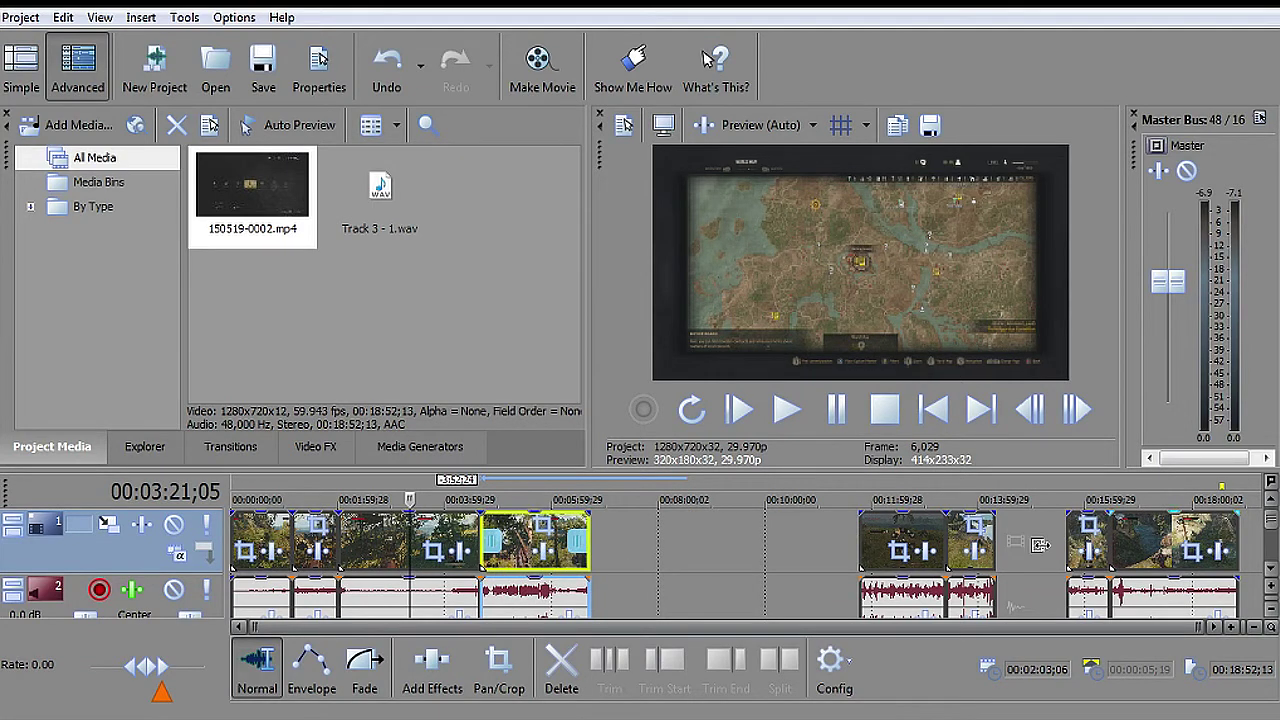
{"action": "left_click", "coordinate": [752, 552]}
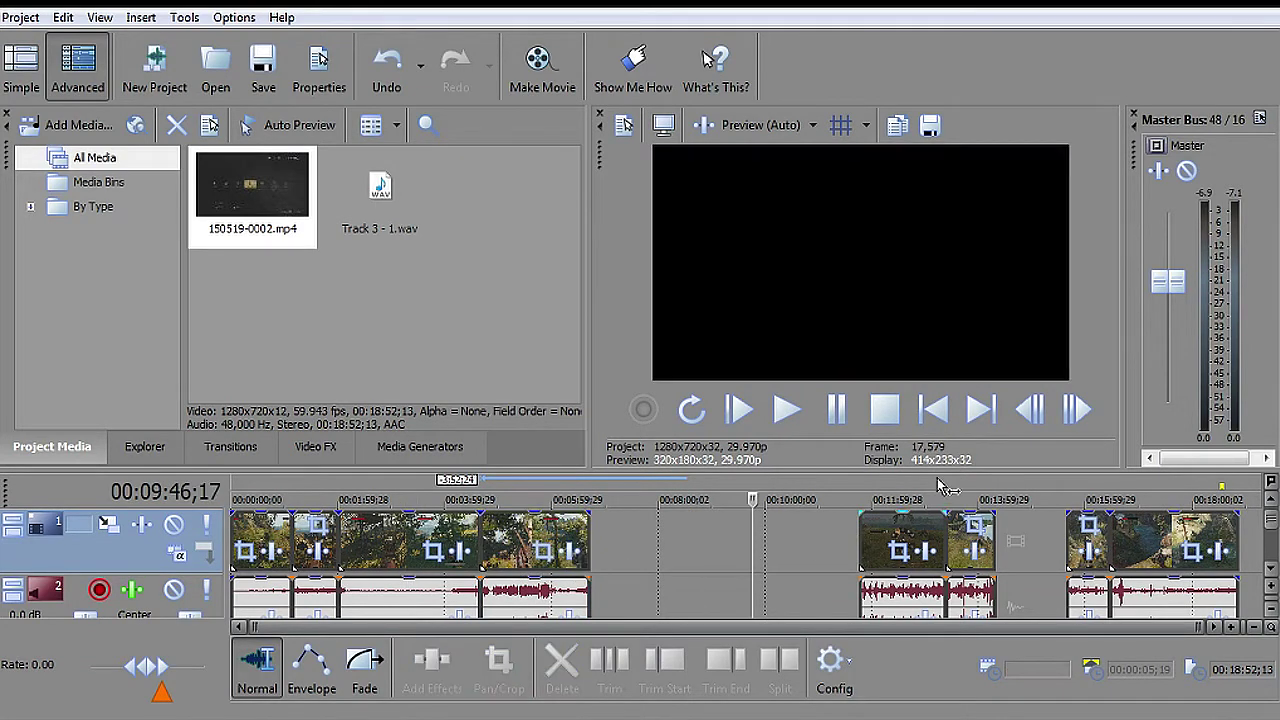
{"action": "left_click", "coordinate": [933, 410]}
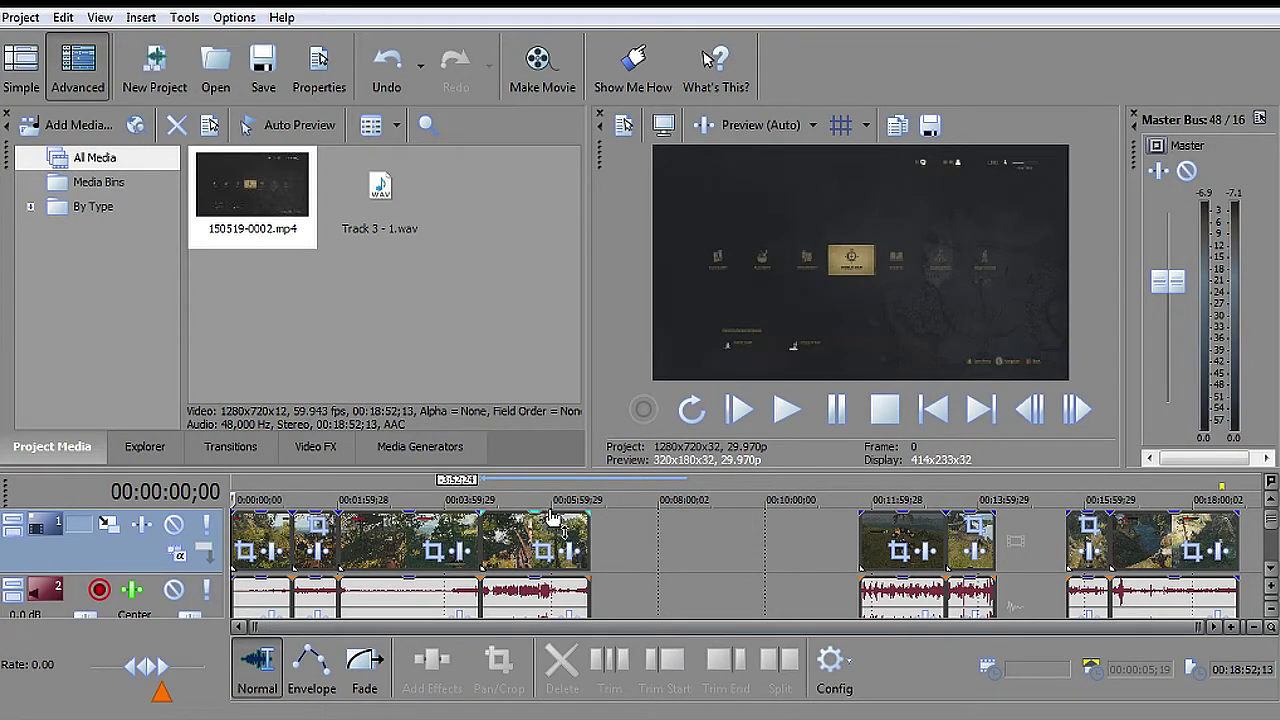
Delete the video track and the audio track to empty the timeline.
{"action": "right_click", "coordinate": [1265, 545]}
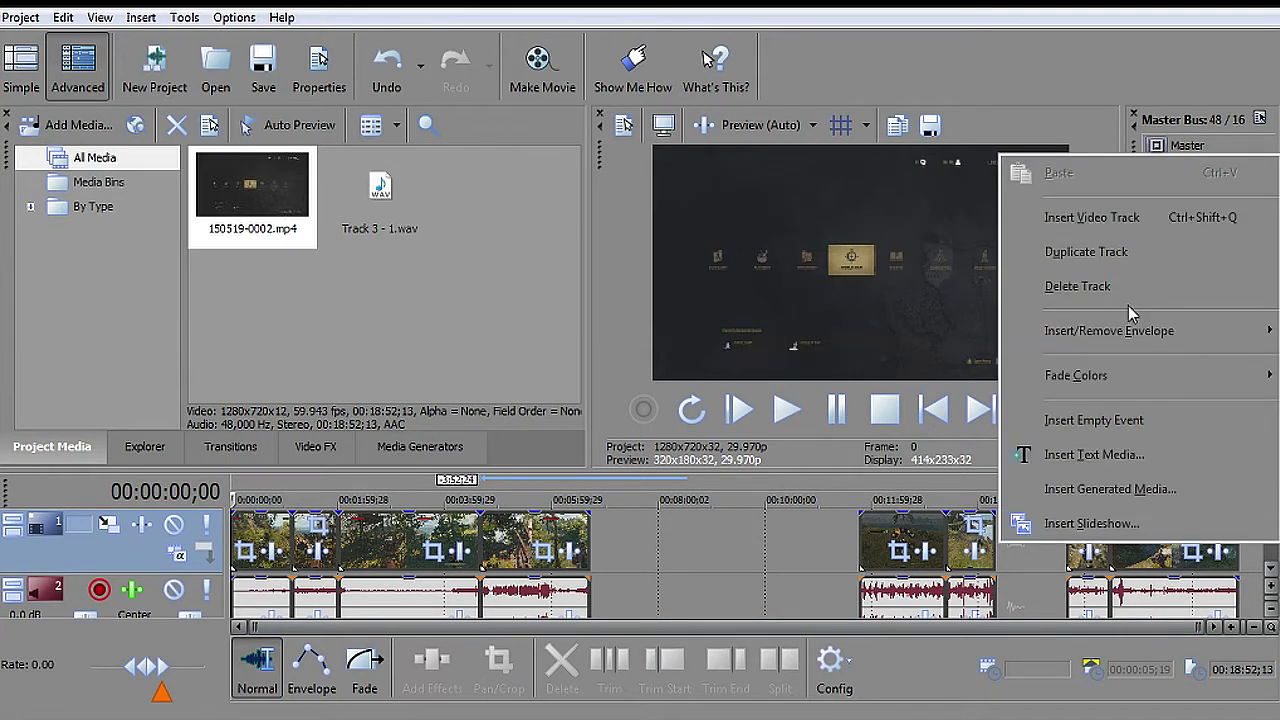
{"action": "left_click", "coordinate": [1120, 290]}
{"action": "right_click", "coordinate": [1268, 527]}
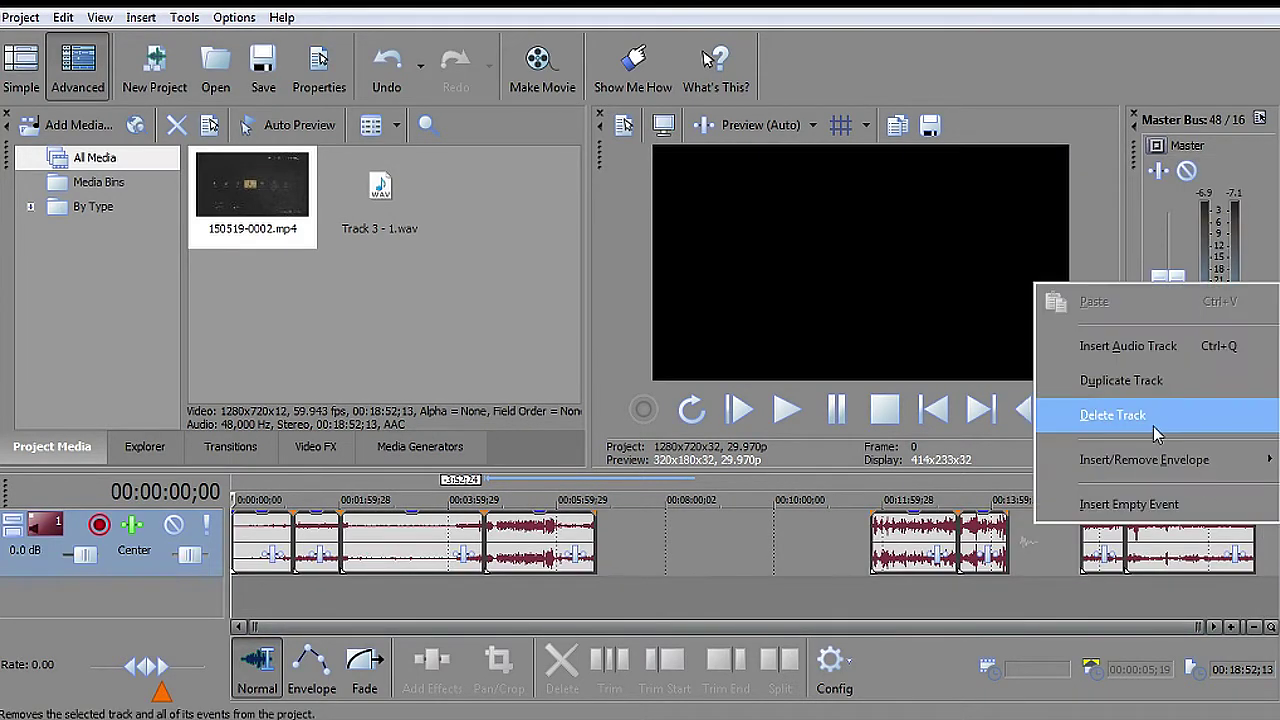
{"action": "left_click", "coordinate": [1153, 430]}
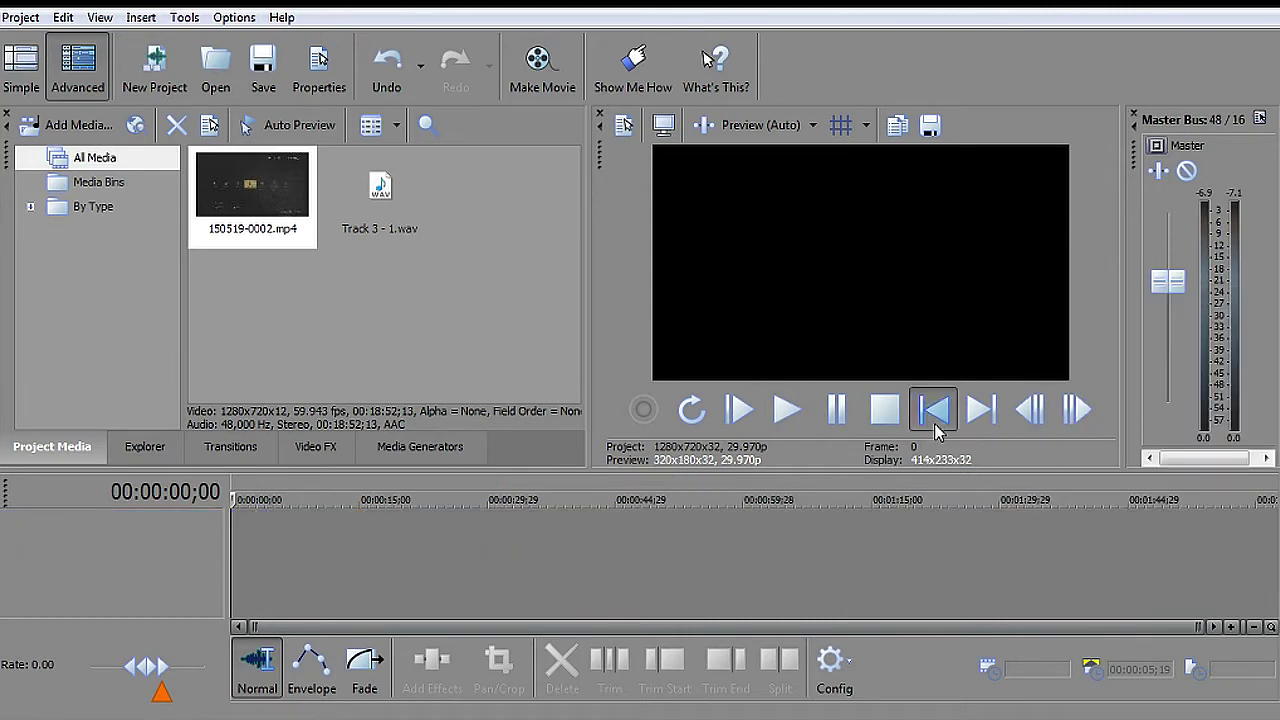
{"action": "left_click", "coordinate": [362, 285]}
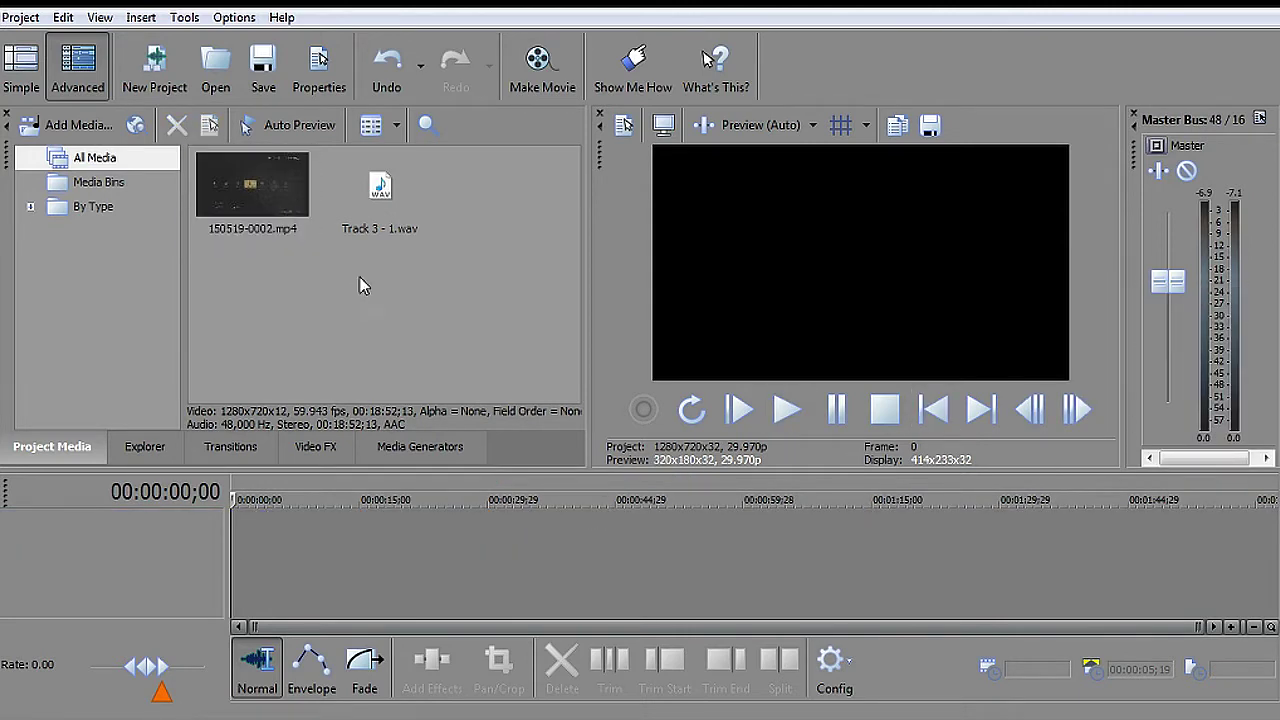
{"action": "left_click", "coordinate": [378, 226]}
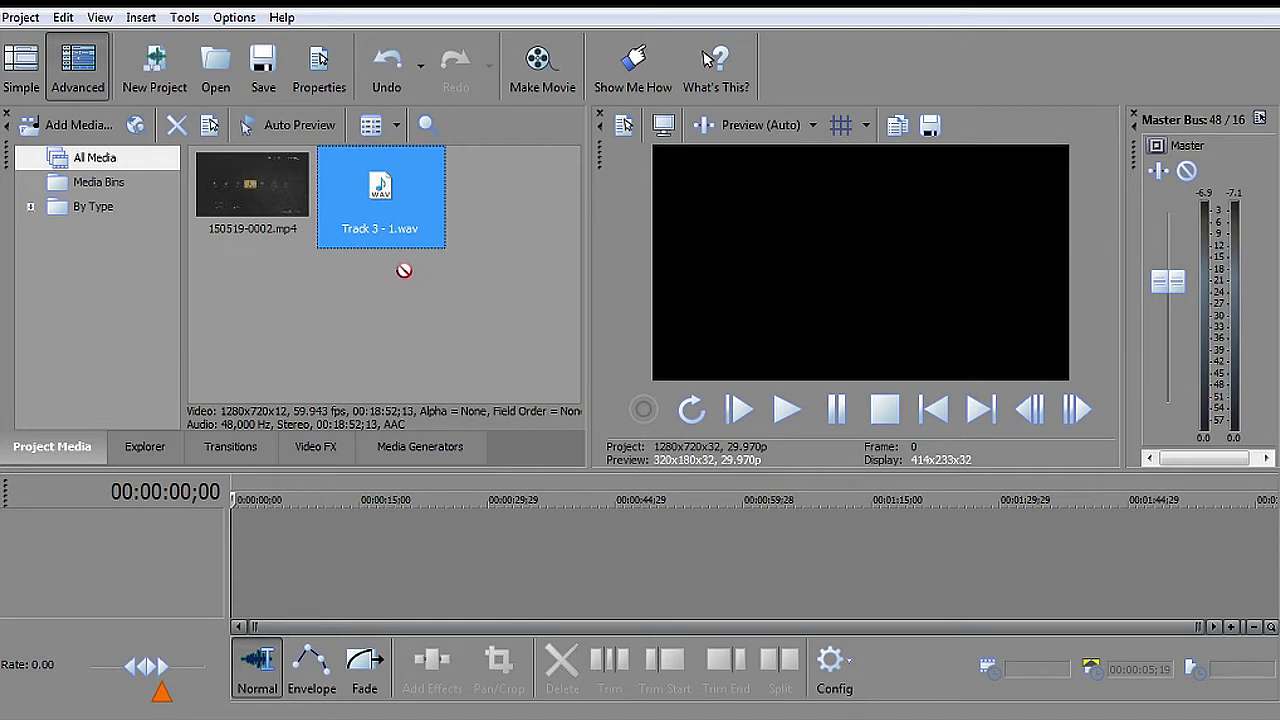
{"action": "left_click", "coordinate": [425, 294]}
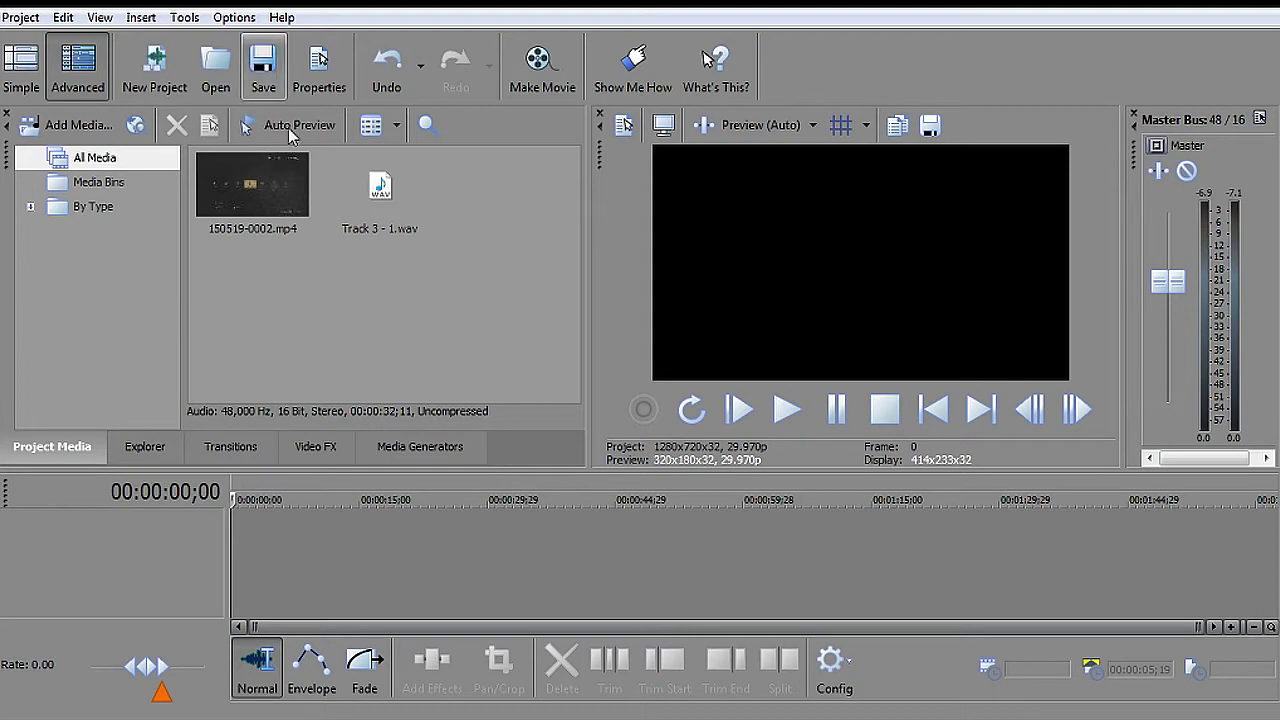
Place 150519-0002.mp4 at the start of the timeline without matching the project video settings to it.
{"action": "left_click", "coordinate": [264, 184]}
{"action": "left_click_drag", "start_coordinate": [265, 190], "coordinate": [243, 586]}
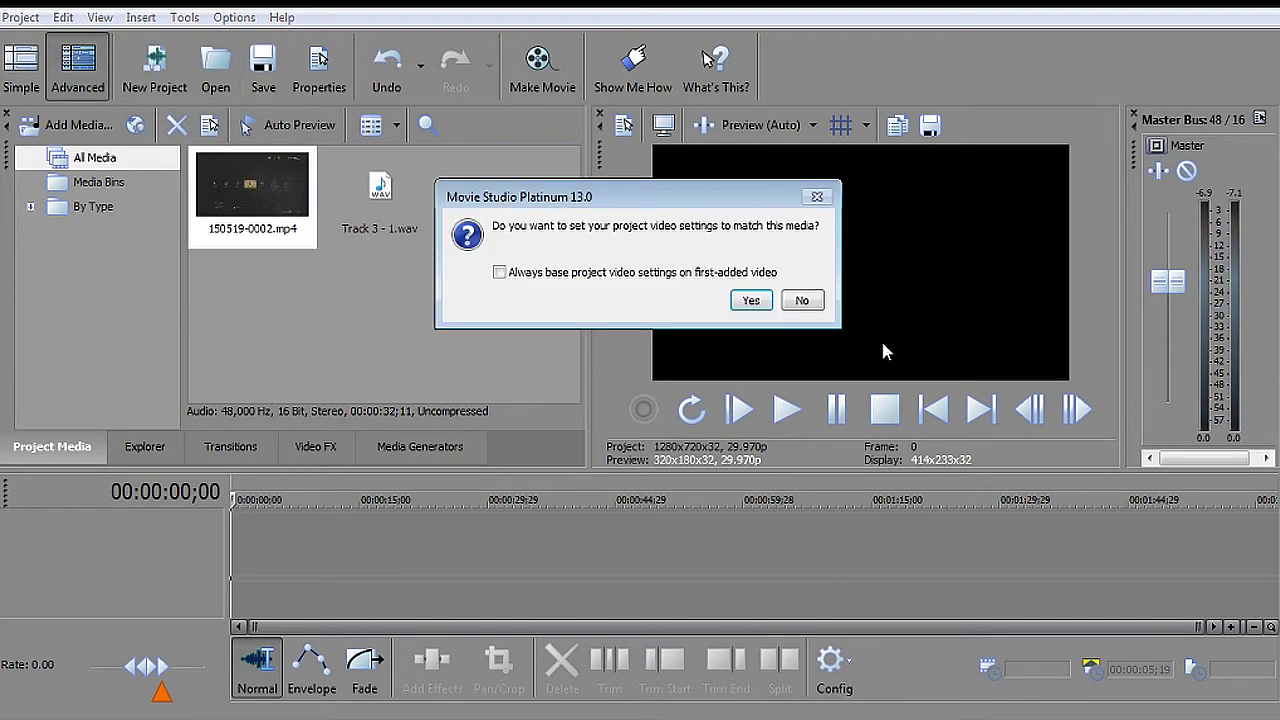
{"action": "left_click", "coordinate": [812, 301]}
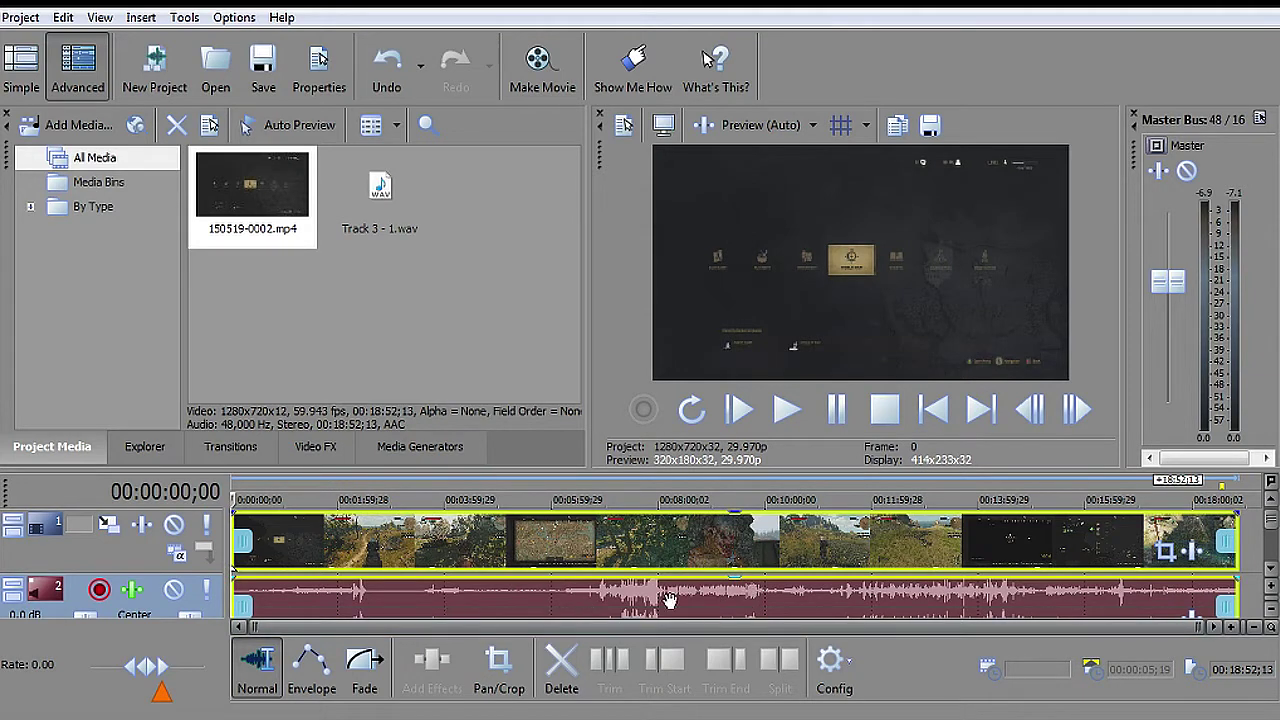
Place Track 3 - 1.wav on a new audio track below the clip's audio, starting at 00:00:00;00.
{"action": "scroll", "coordinate": [1272, 528], "scroll_direction": "down", "scroll_amount": 1}
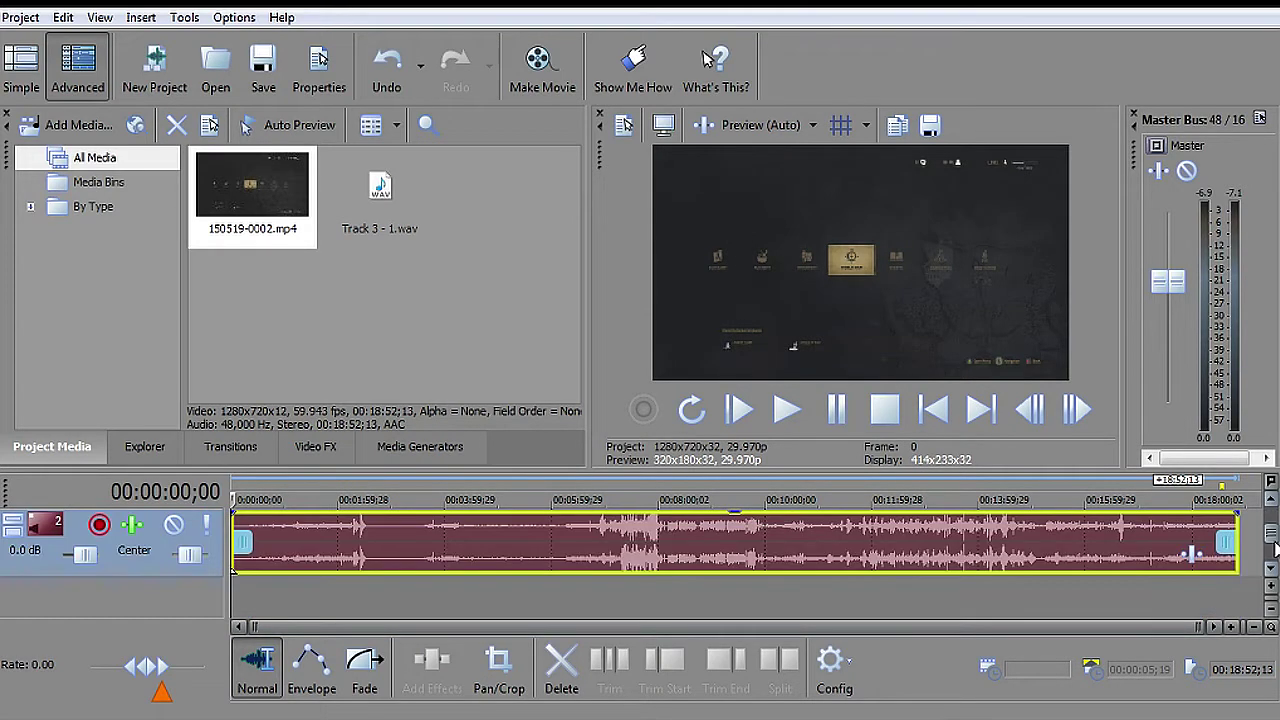
{"action": "left_click", "coordinate": [478, 301]}
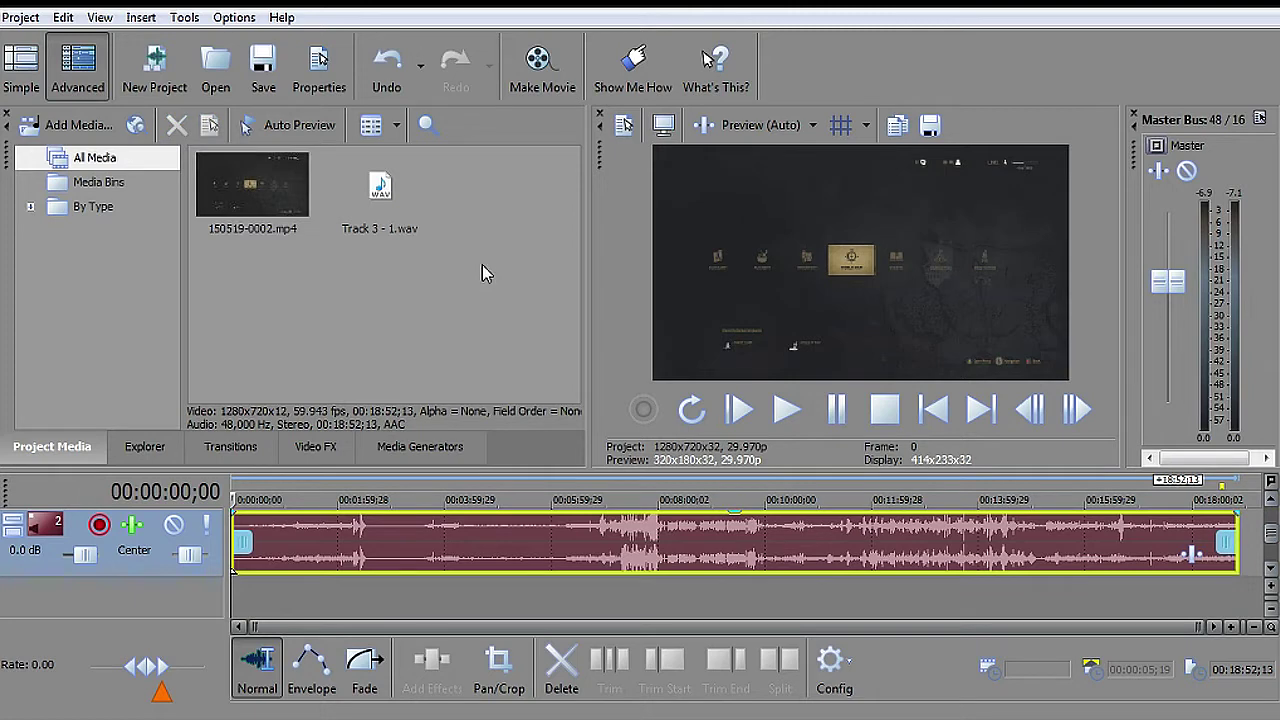
{"action": "left_click_drag", "start_coordinate": [386, 206], "coordinate": [247, 570]}
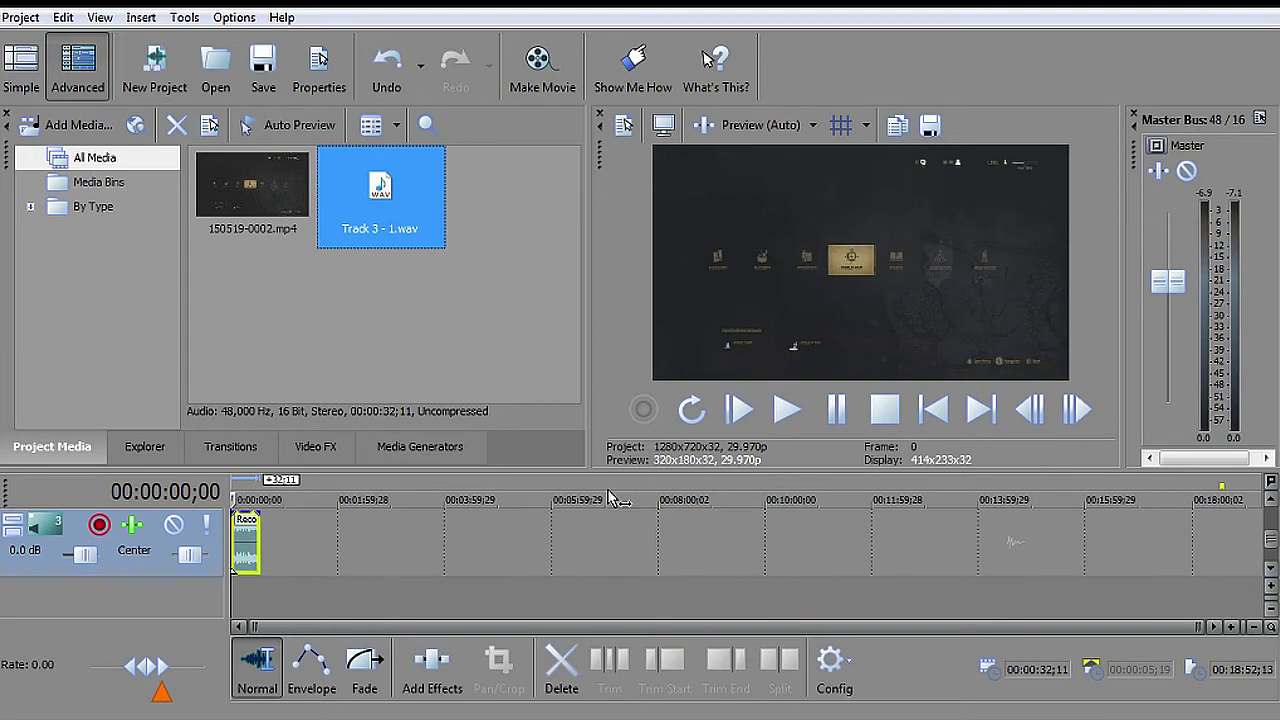
Delete the audio track that holds Track 3 - 1.wav.
{"action": "left_click", "coordinate": [792, 562]}
{"action": "right_click", "coordinate": [792, 562]}
{"action": "left_click", "coordinate": [894, 457]}
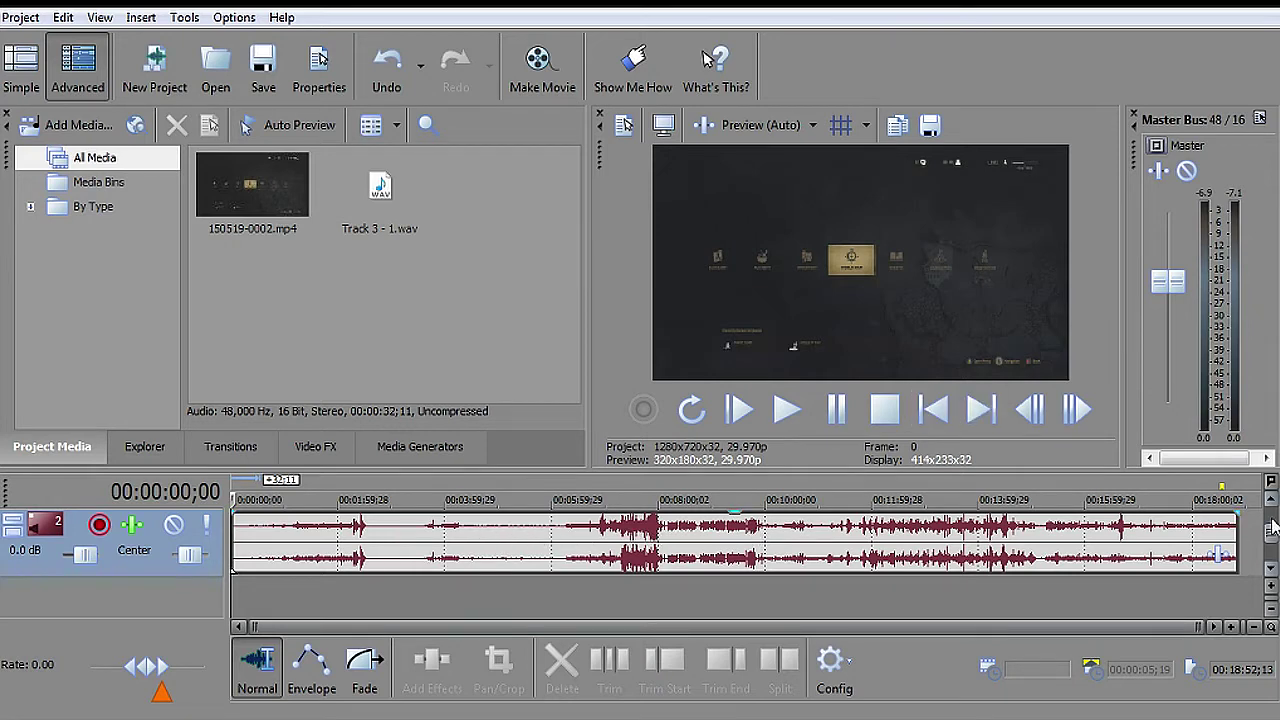
Turn on Auto Ripple for timeline edits.
{"action": "scroll", "coordinate": [1268, 545], "scroll_direction": "up", "scroll_amount": 2}
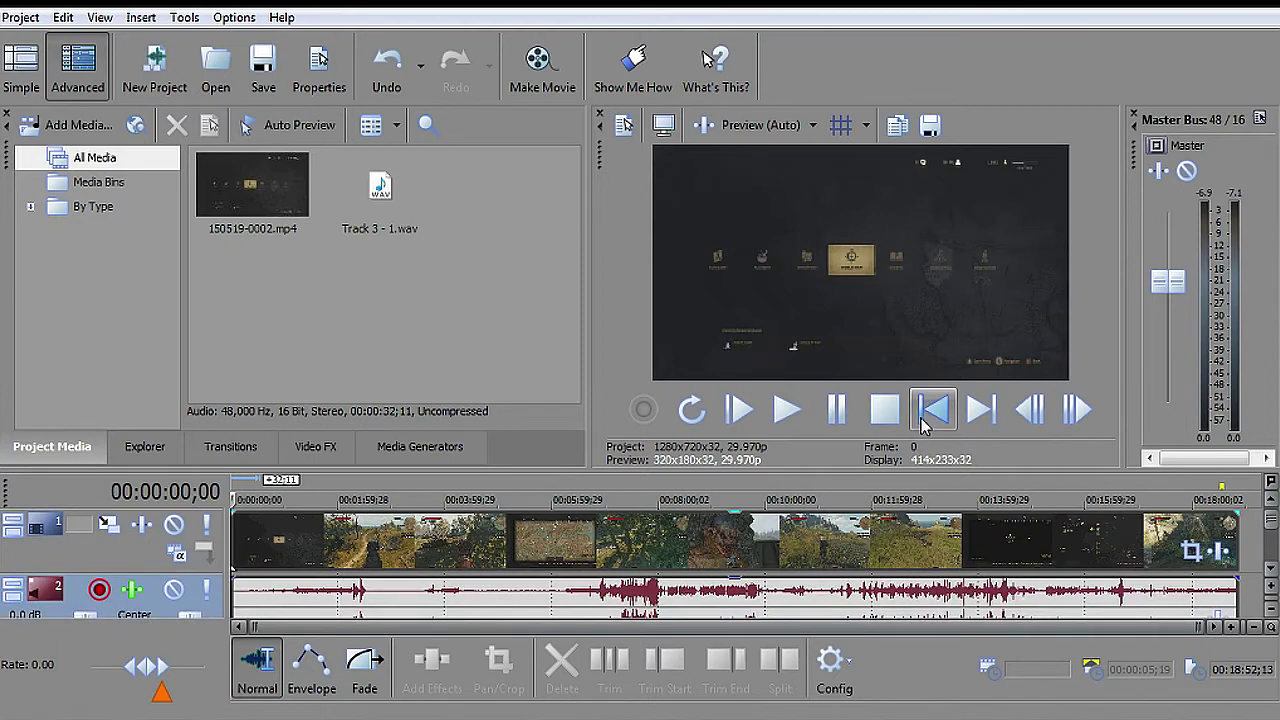
{"action": "left_click", "coordinate": [234, 17]}
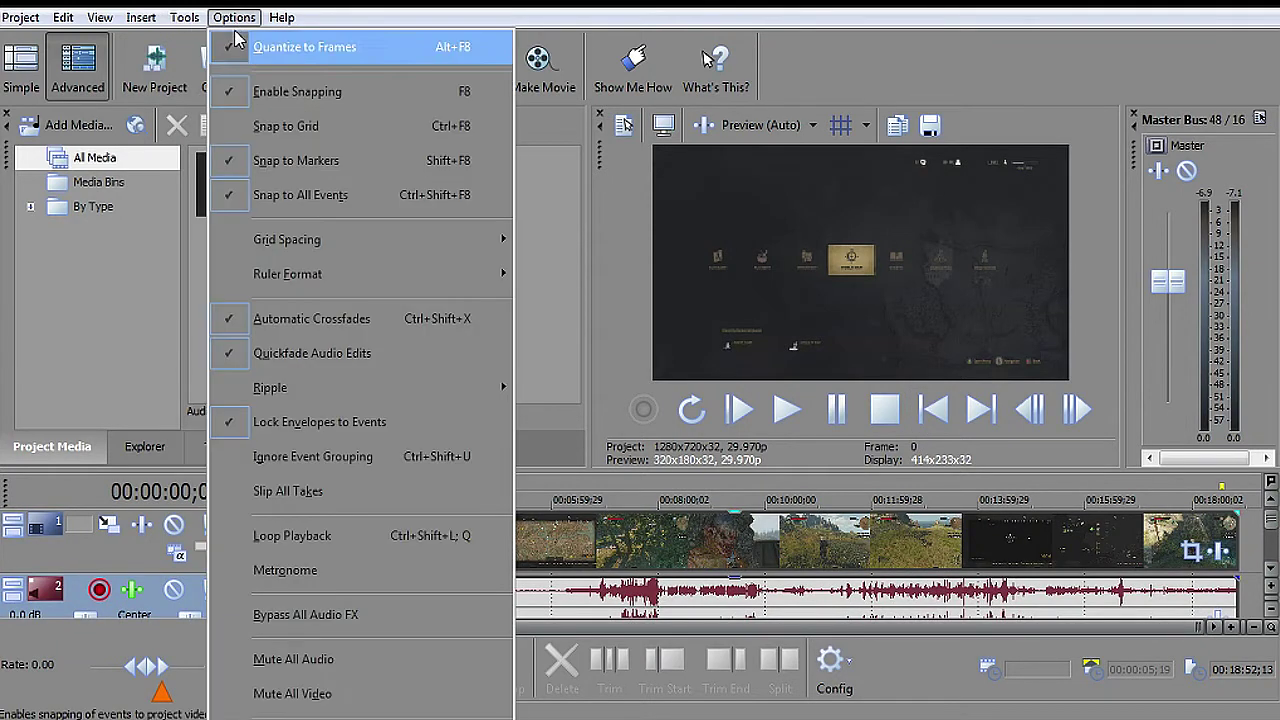
{"action": "mouse_move", "coordinate": [340, 386]}
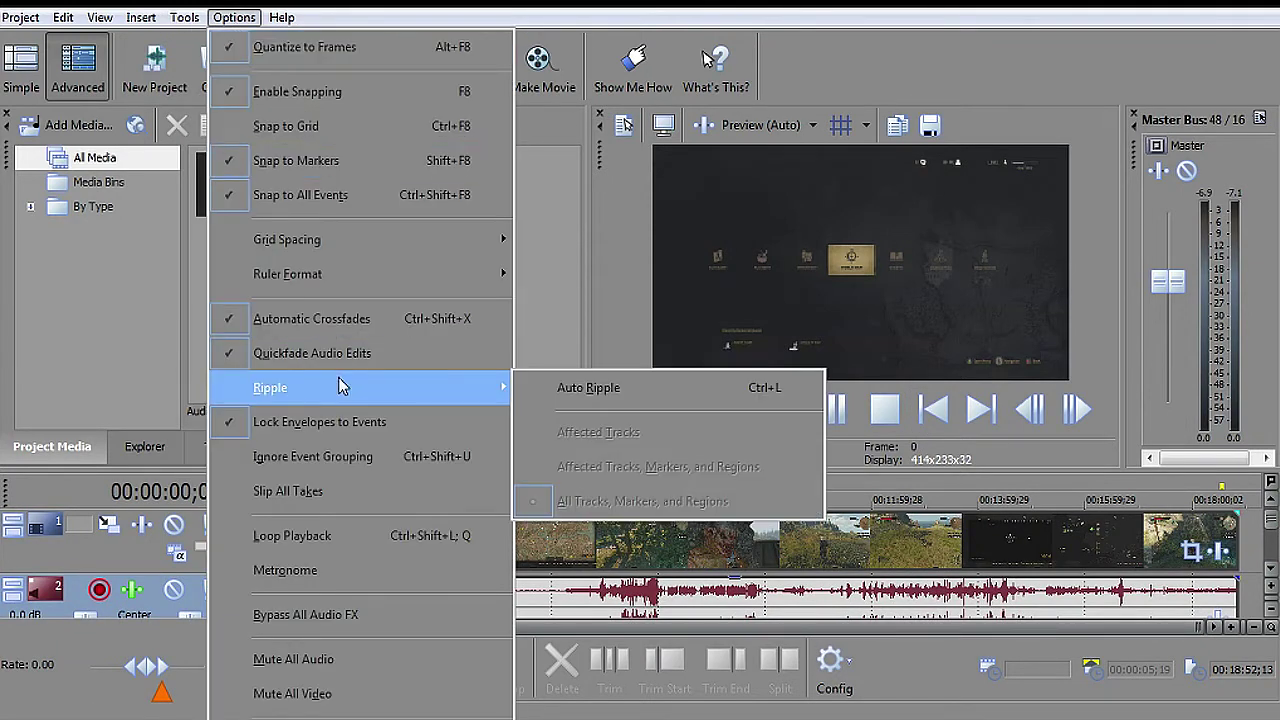
{"action": "left_click", "coordinate": [568, 391]}
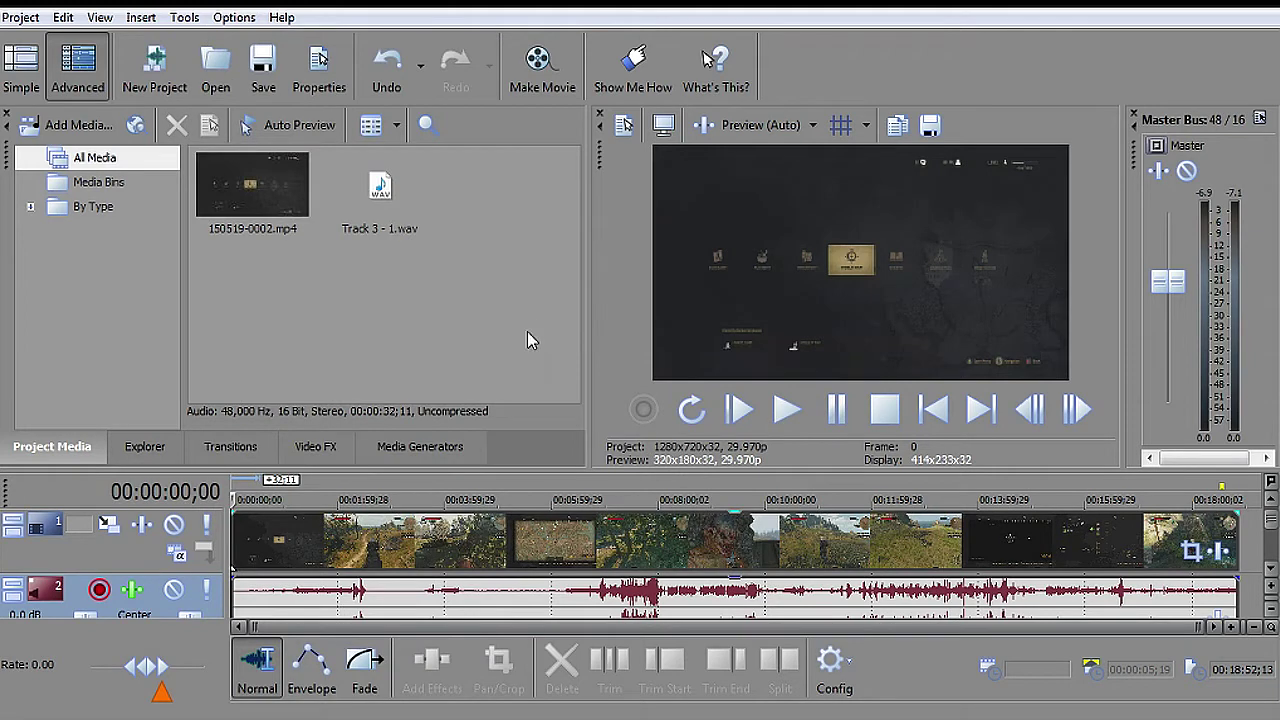
Set the ripple scope to All Tracks, Markers, and Regions.
{"action": "left_click", "coordinate": [233, 17]}
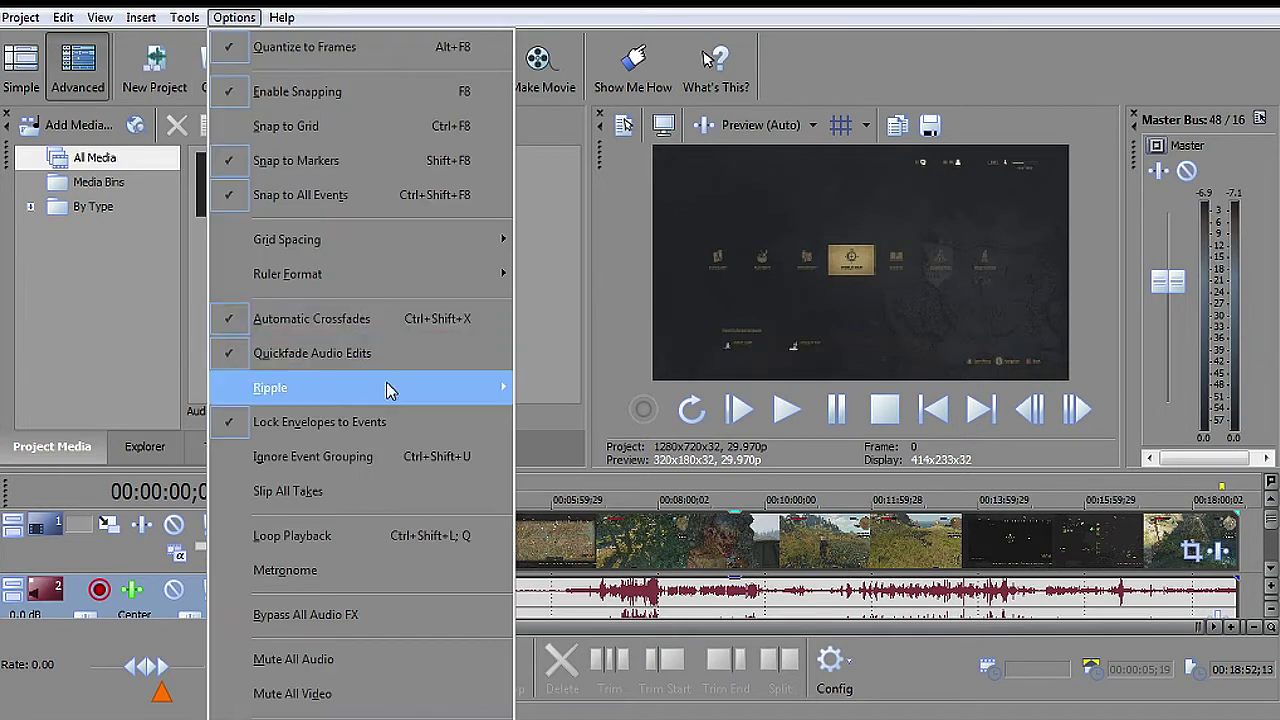
{"action": "mouse_move", "coordinate": [386, 386]}
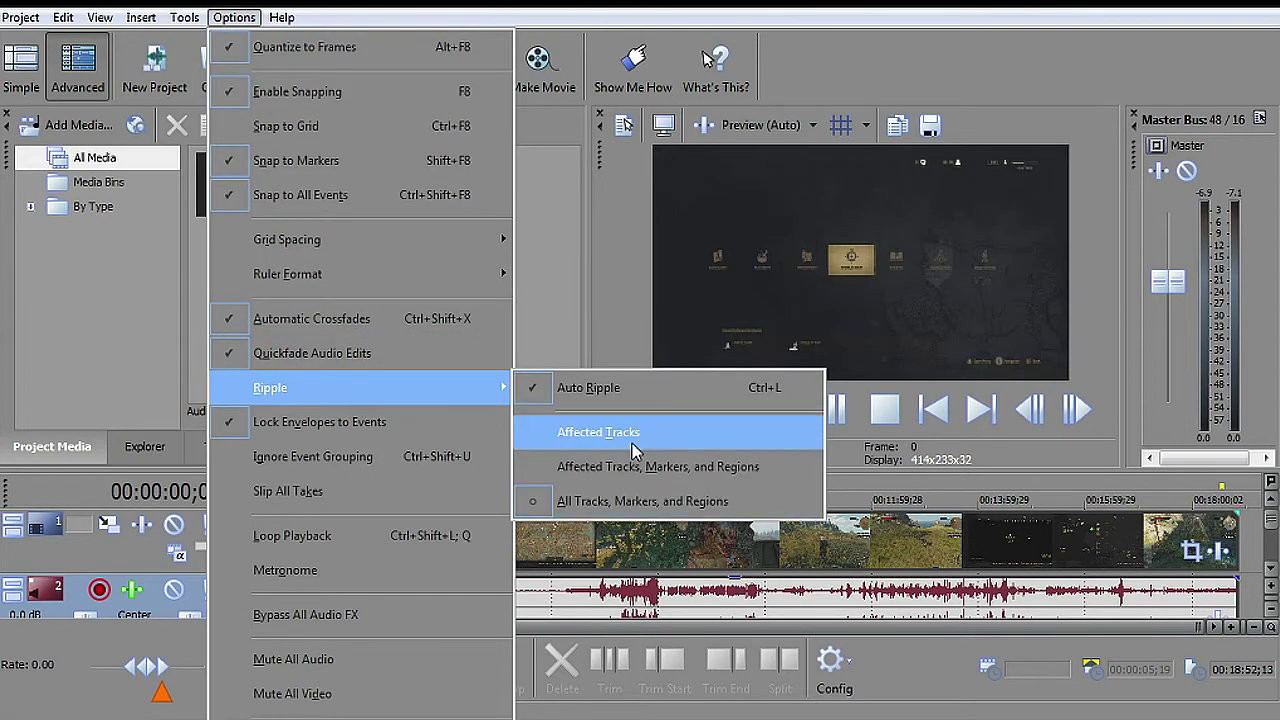
{"action": "left_click", "coordinate": [650, 503]}
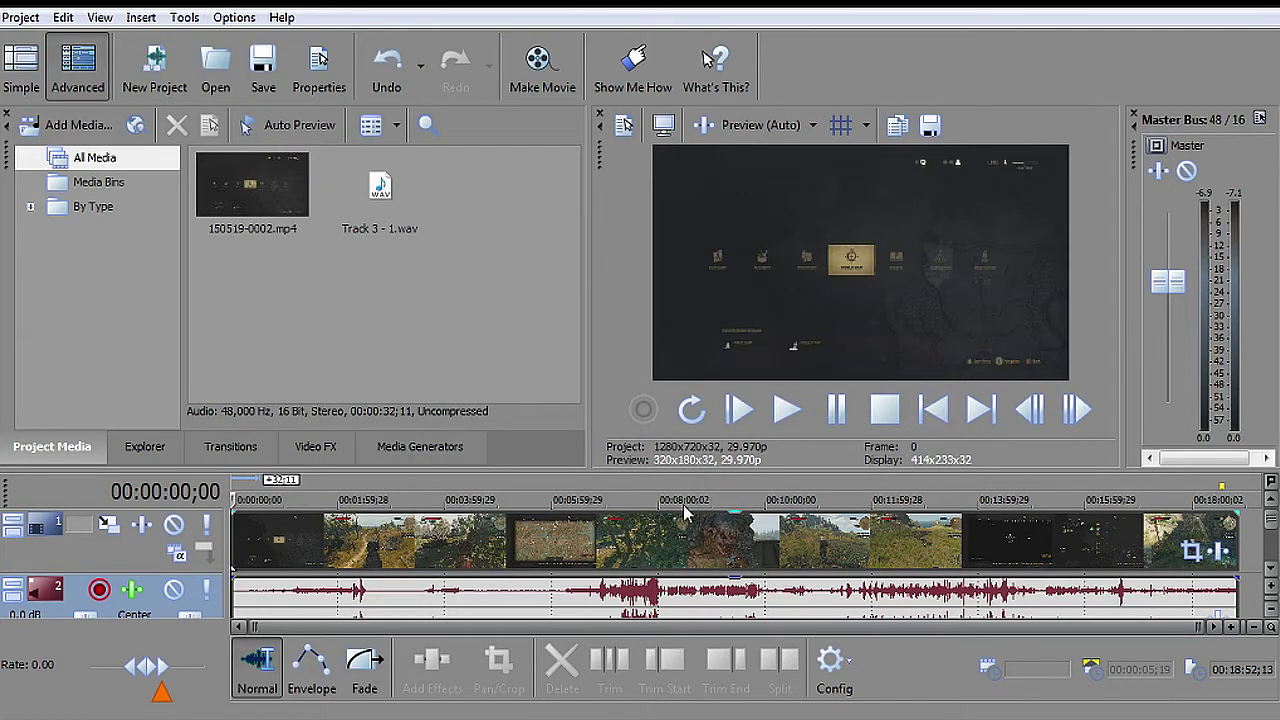
In the video event's properties, turn off Maintain aspect ratio and toggle Reduce interlace flicker.
{"action": "right_click", "coordinate": [655, 528]}
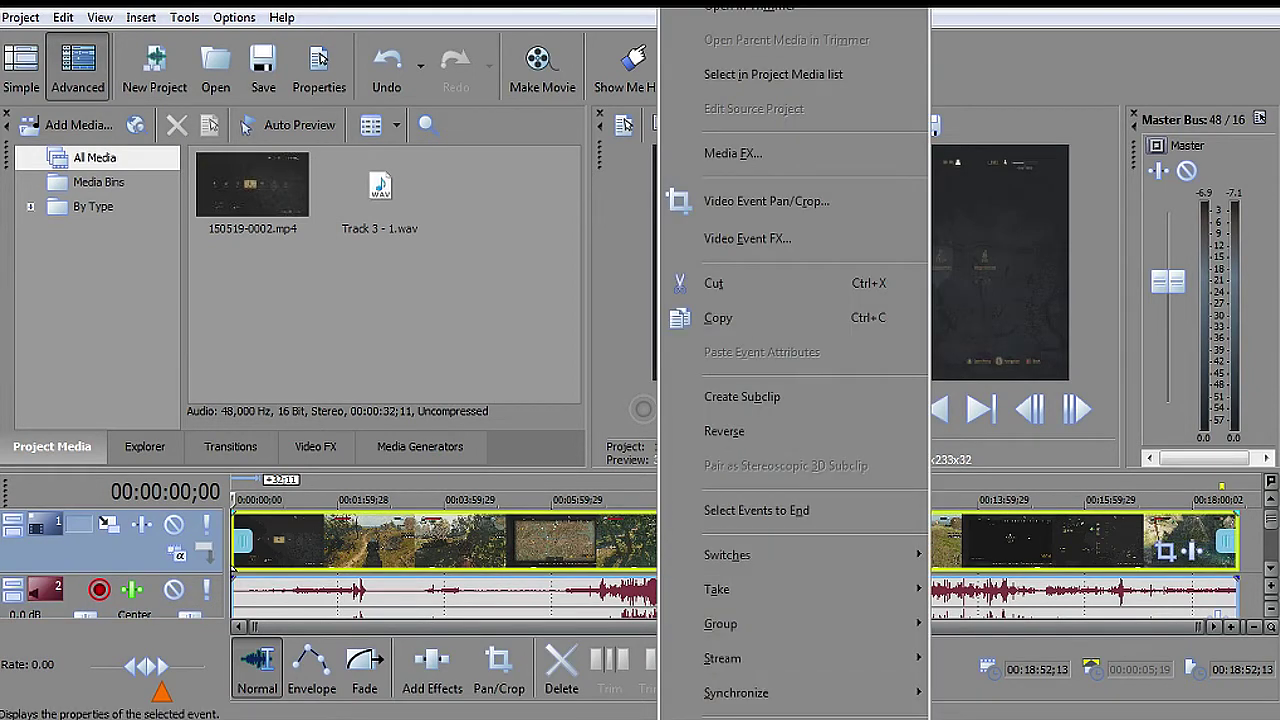
{"action": "left_click", "coordinate": [700, 711]}
{"action": "left_click", "coordinate": [485, 209]}
{"action": "left_click", "coordinate": [485, 231]}
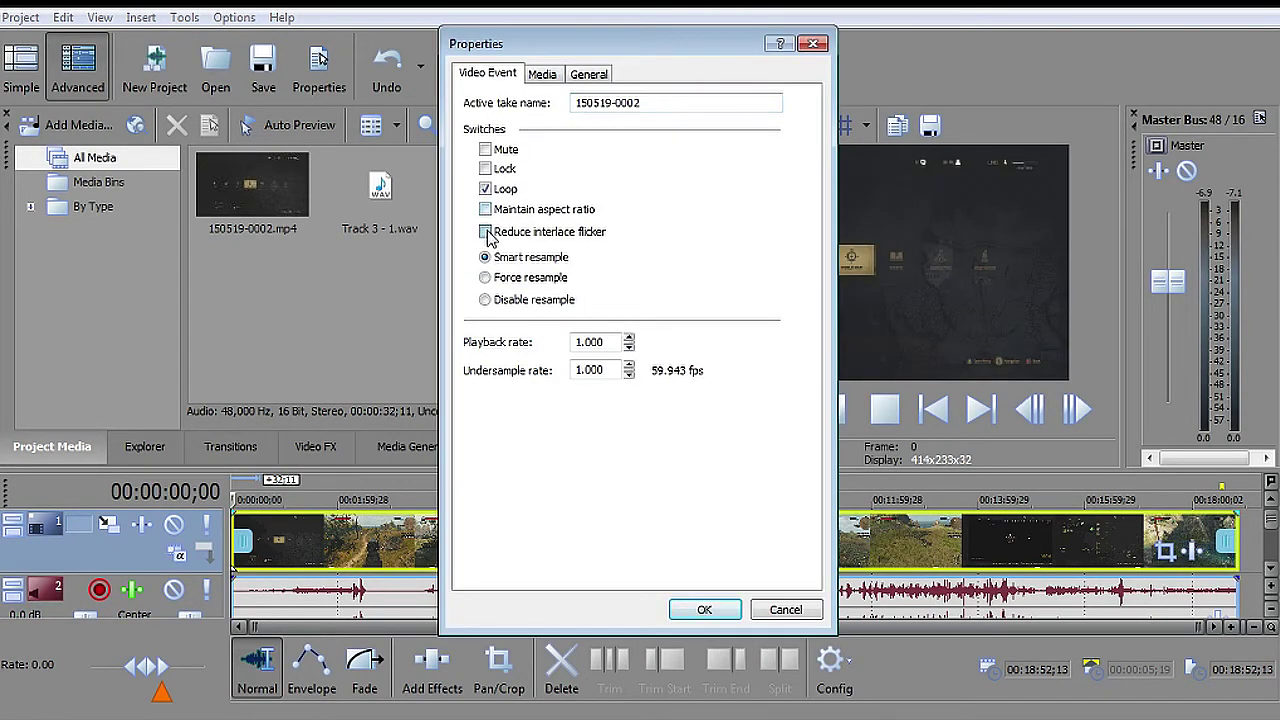
{"action": "left_click", "coordinate": [704, 609]}
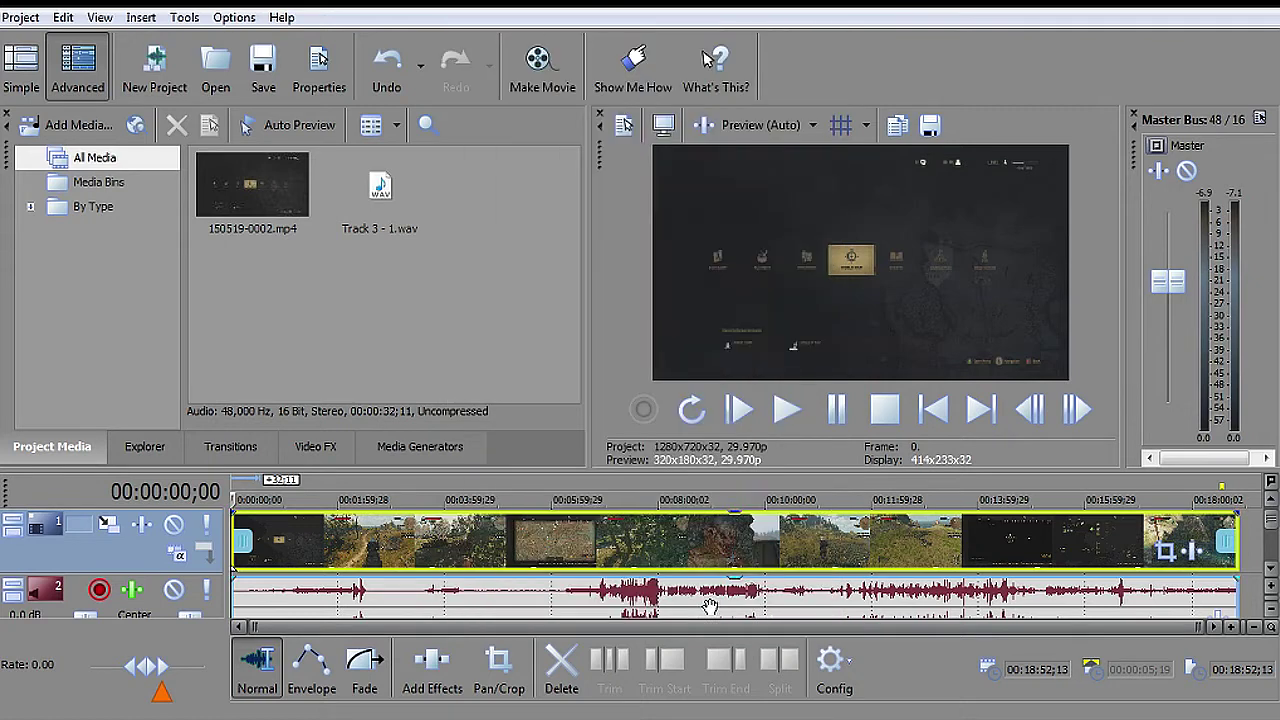
Split the gameplay clip and its audio at 00:02:39;10.
{"action": "left_click", "coordinate": [390, 498]}
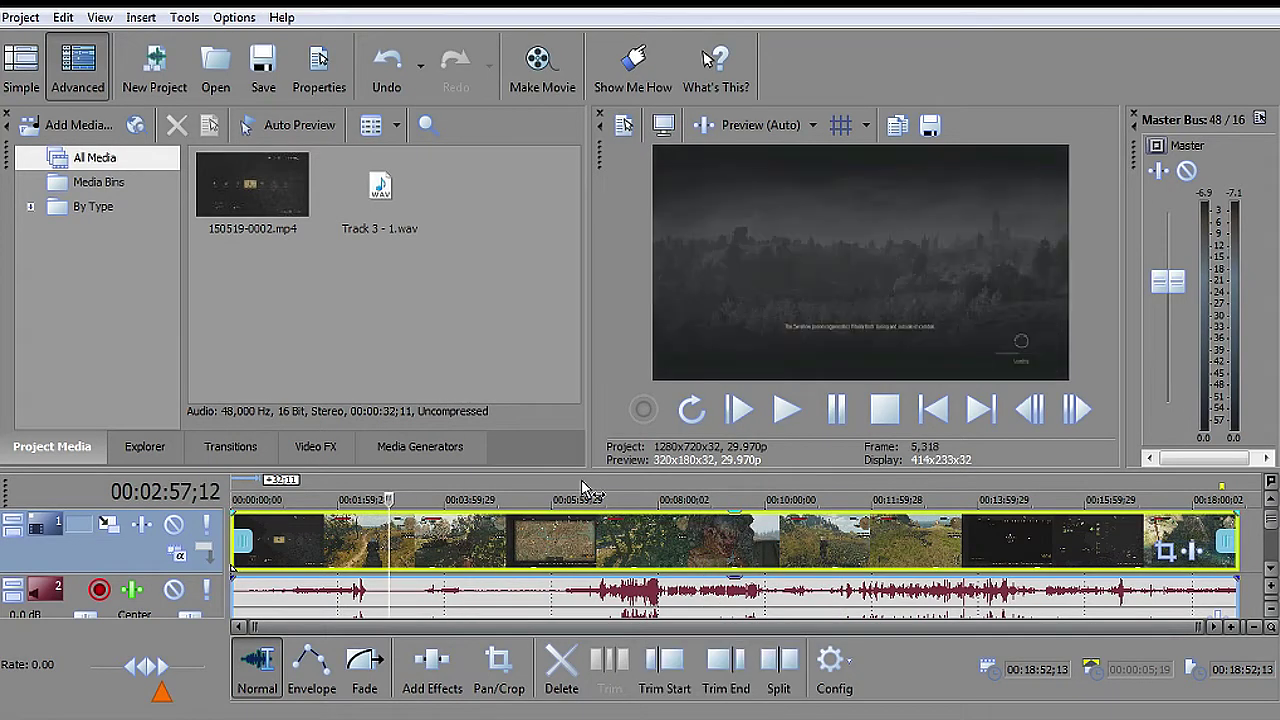
{"action": "left_click", "coordinate": [349, 497]}
{"action": "left_click", "coordinate": [373, 488]}
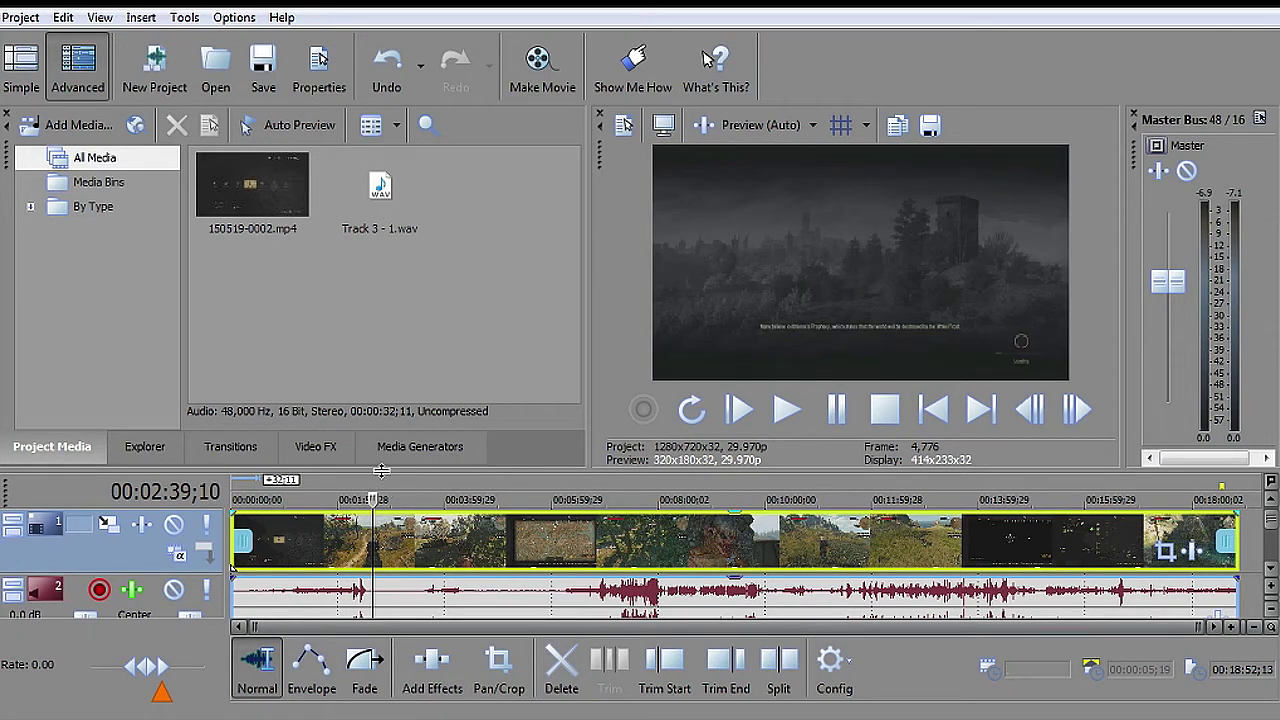
{"action": "key", "text": "s"}
Find the end of the loading and map section and split the clip again at 00:06:18;19.
{"action": "left_click", "coordinate": [424, 482]}
{"action": "left_click", "coordinate": [435, 488]}
{"action": "left_click", "coordinate": [475, 488]}
{"action": "left_click", "coordinate": [513, 490]}
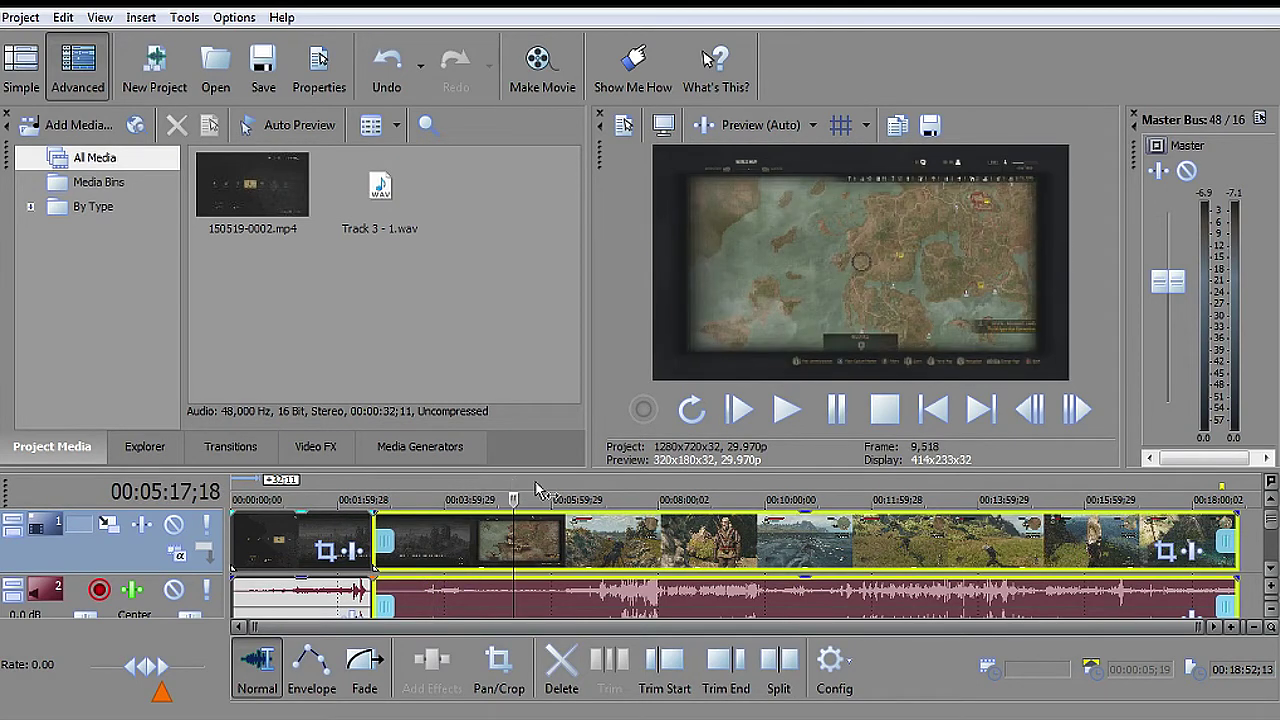
{"action": "left_click", "coordinate": [557, 491]}
{"action": "left_click", "coordinate": [567, 491]}
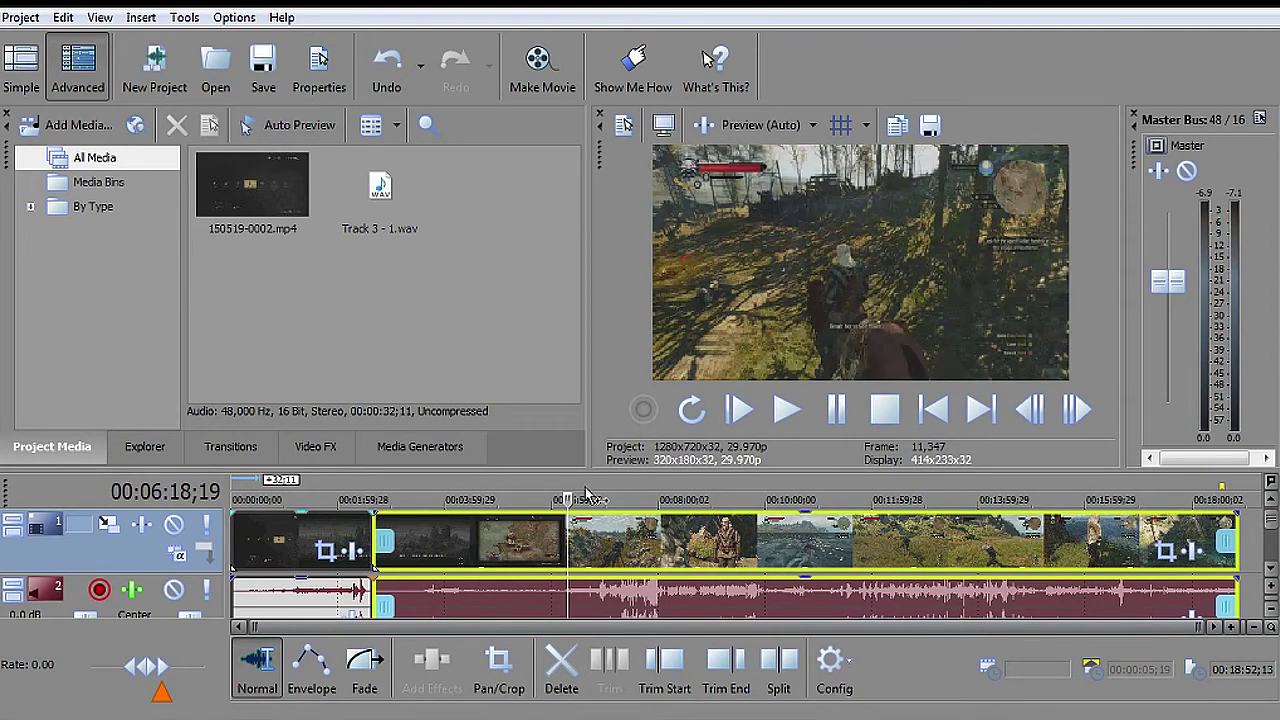
{"action": "key", "text": "s"}
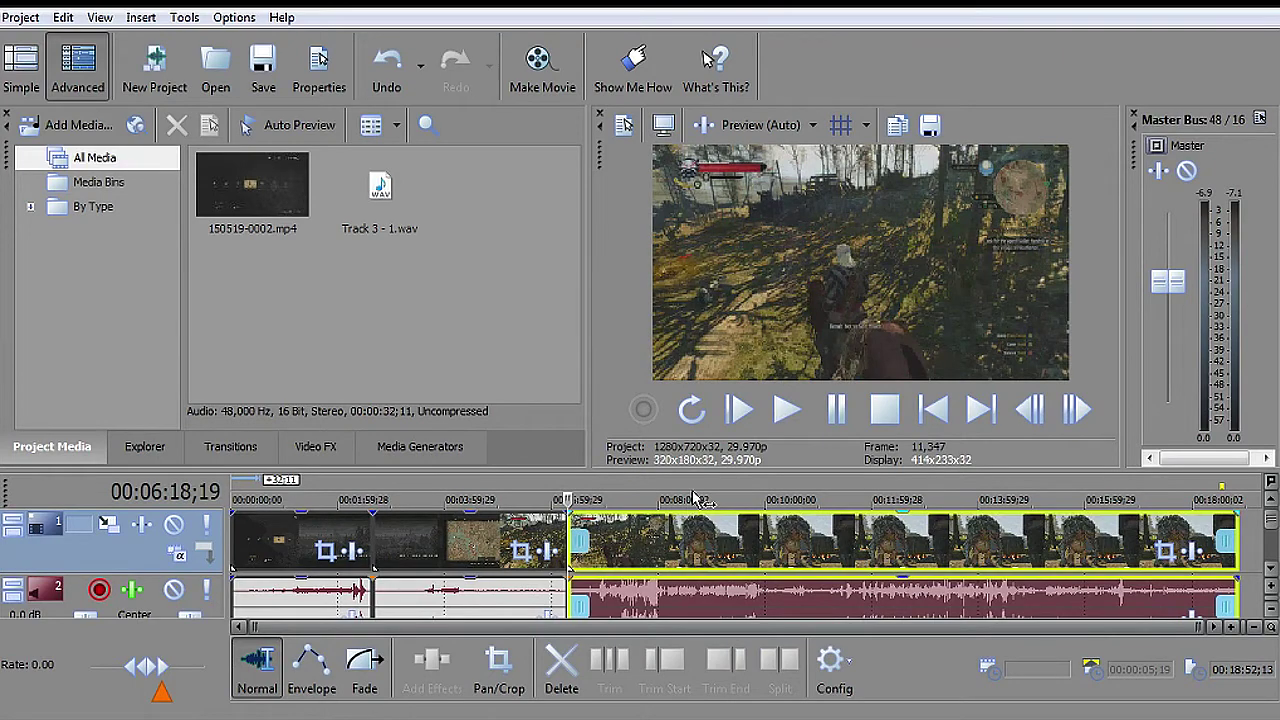
Split the remaining footage at about 00:09:08, at 00:12:06;21, at about 00:14:54 and at 00:16:19;27.
{"action": "left_click", "coordinate": [720, 488]}
{"action": "key", "text": "s"}
{"action": "left_click", "coordinate": [879, 490]}
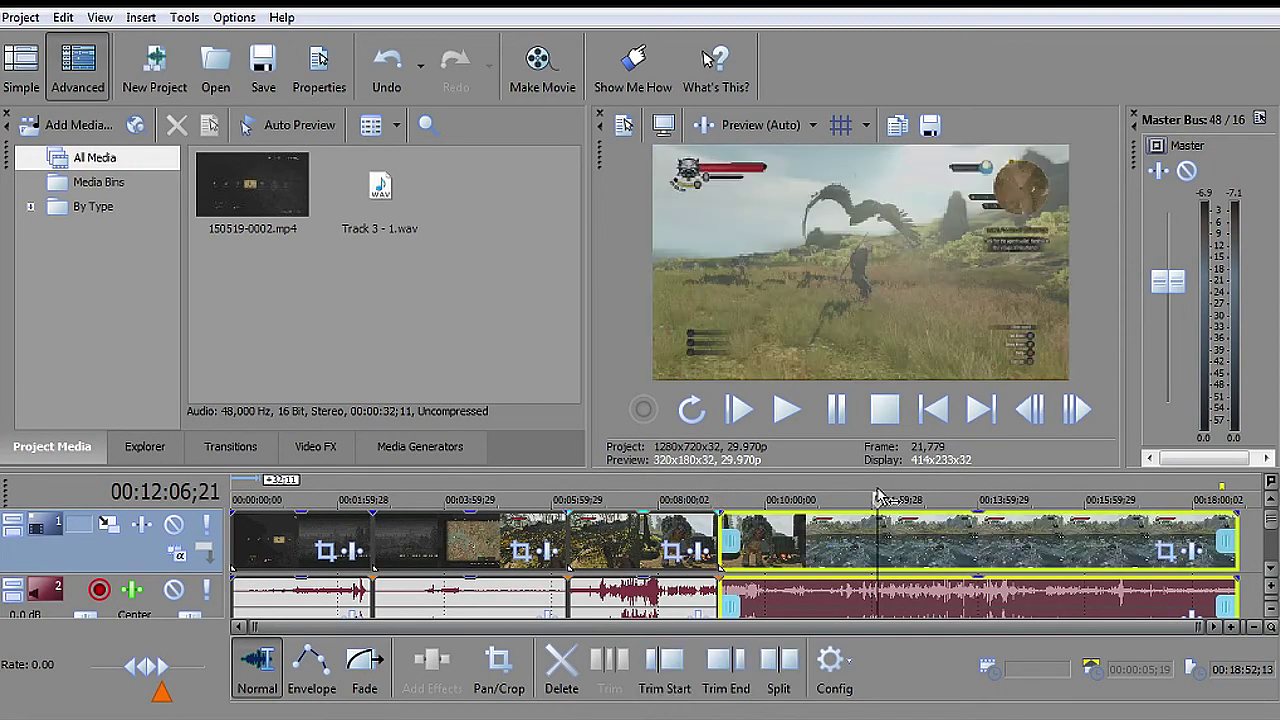
{"action": "key", "text": "s"}
{"action": "left_click", "coordinate": [1028, 499]}
{"action": "key", "text": "s"}
{"action": "left_click", "coordinate": [1103, 499]}
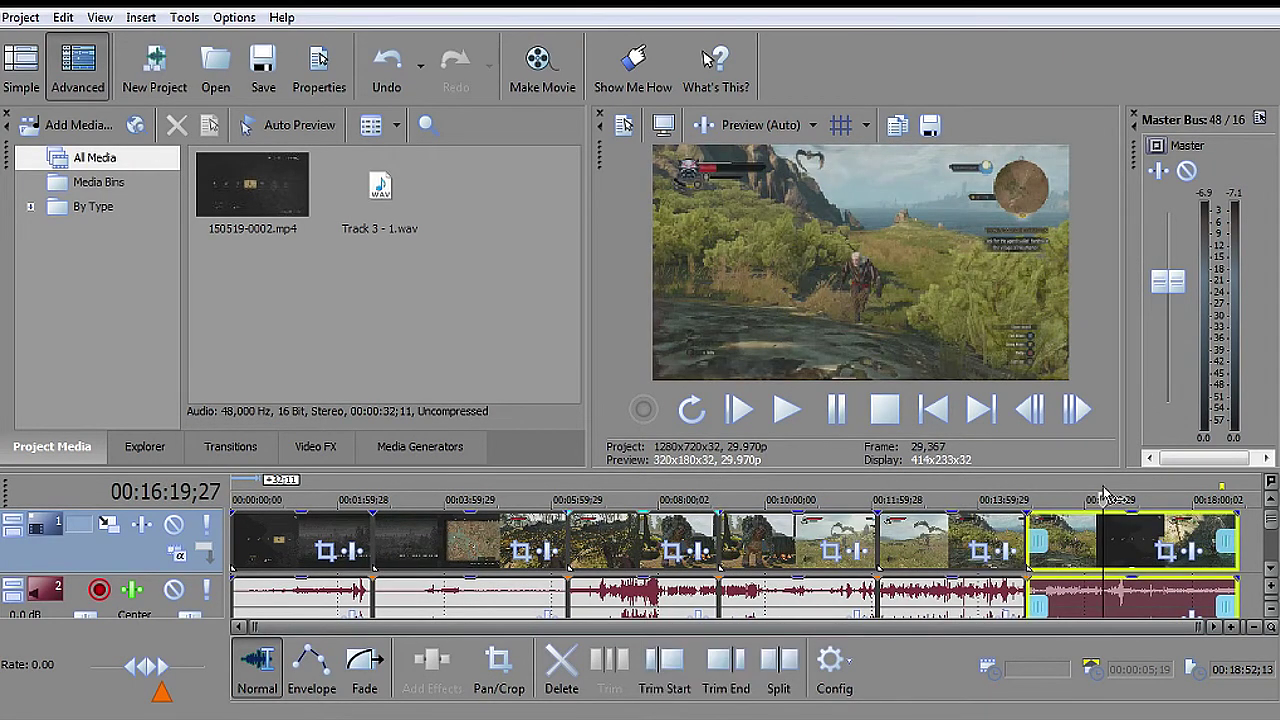
{"action": "key", "text": "s"}
Delete the second, fourth and sixth segments of the split gameplay clip with their audio.
{"action": "left_click", "coordinate": [426, 525]}
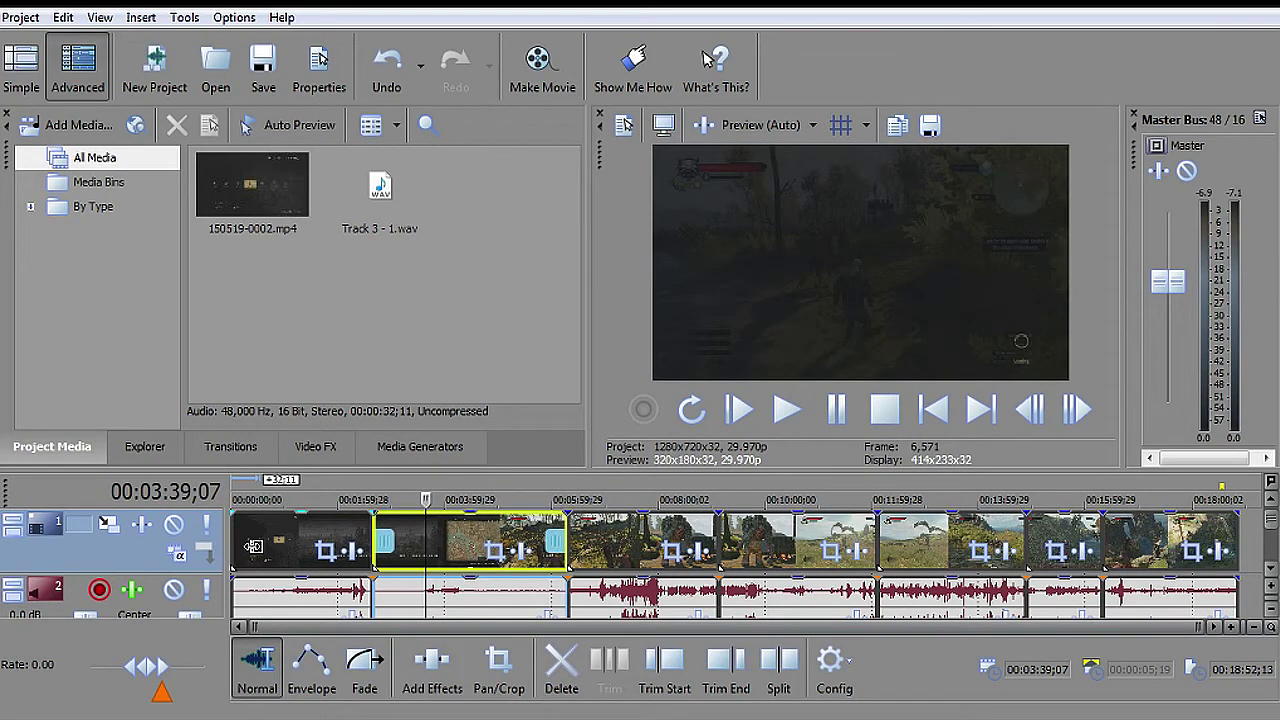
{"action": "key", "text": "Delete"}
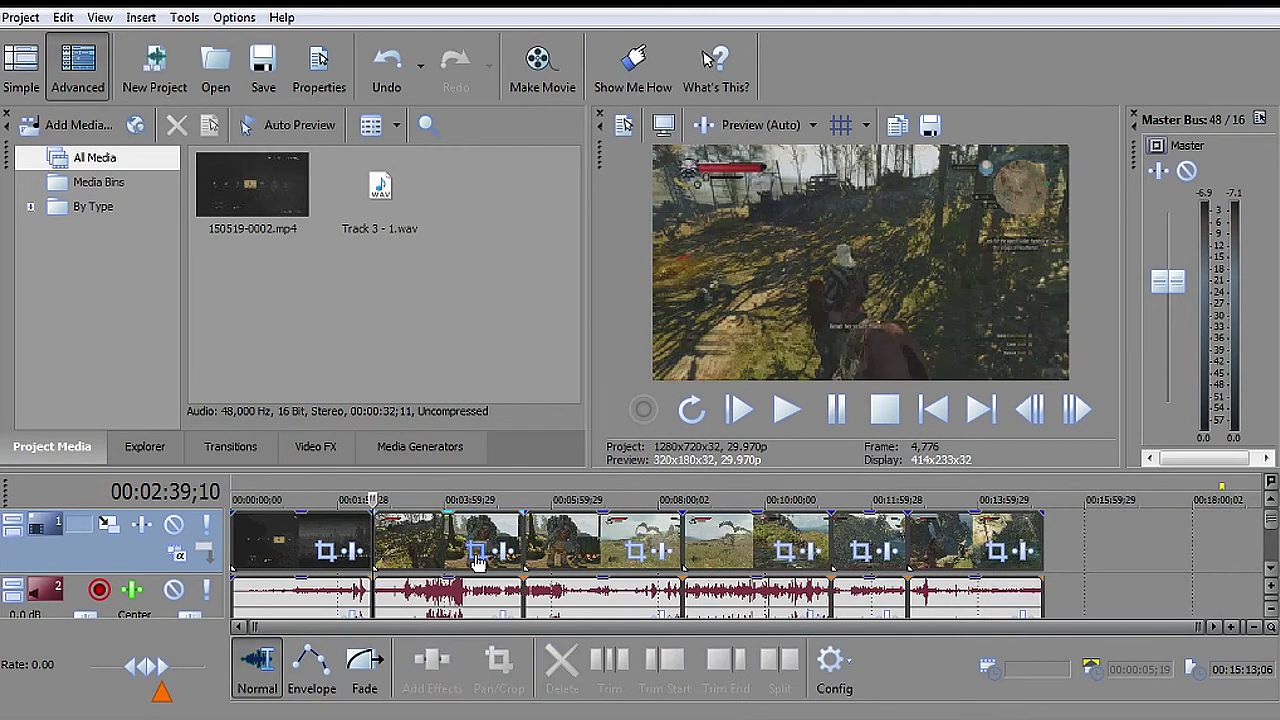
{"action": "left_click", "coordinate": [557, 549]}
{"action": "key", "text": "Delete"}
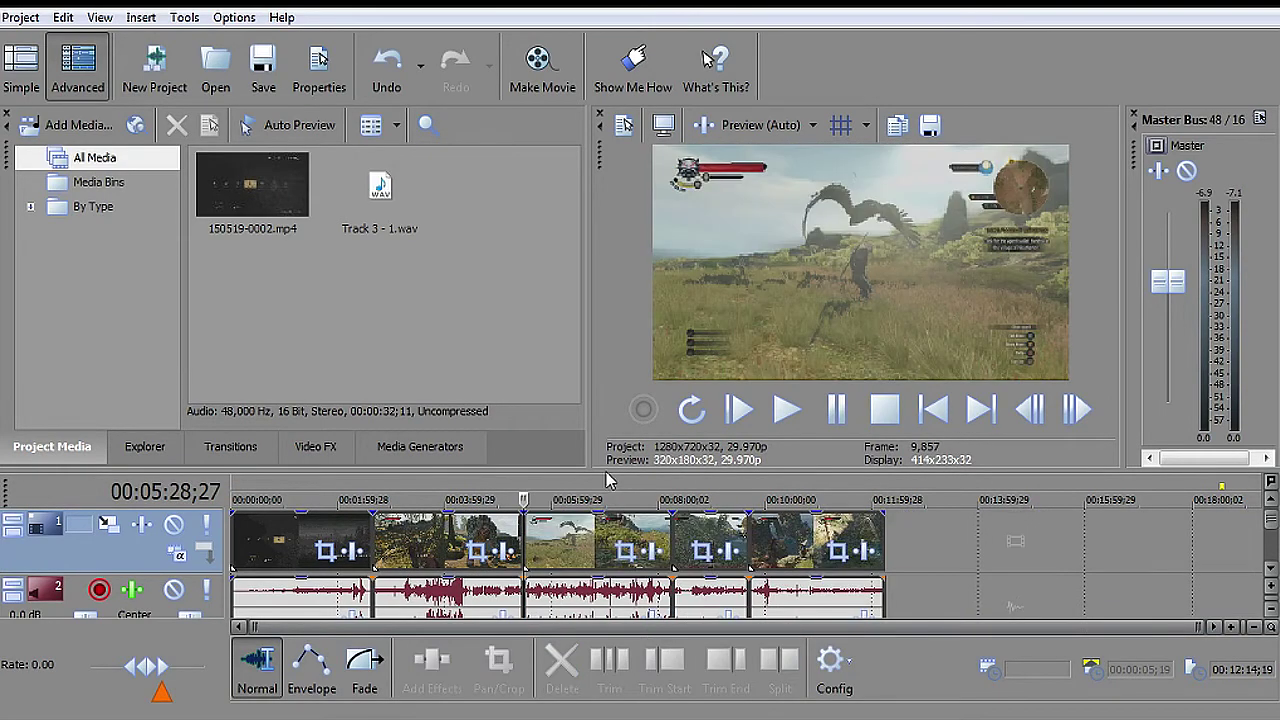
{"action": "left_click", "coordinate": [680, 521]}
{"action": "key", "text": "Delete"}
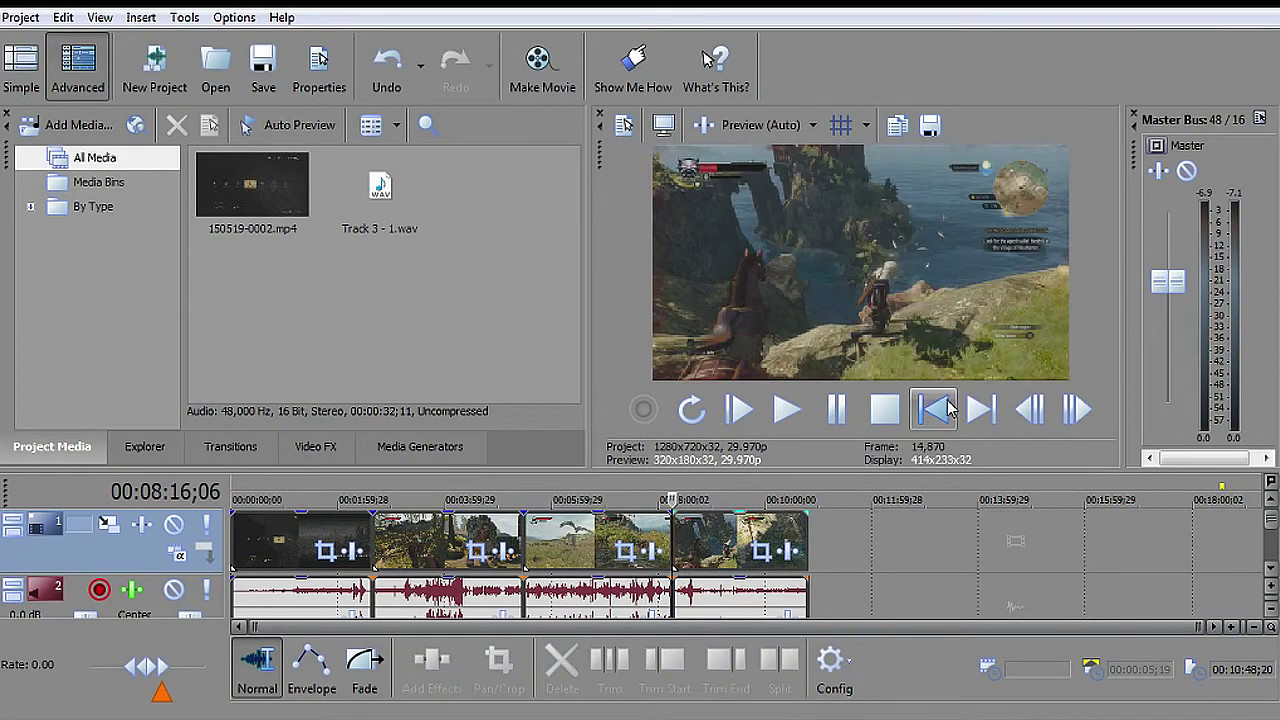
Play back the end of the first segment to check the first cut, and return the playhead to the start.
{"action": "left_click", "coordinate": [933, 409]}
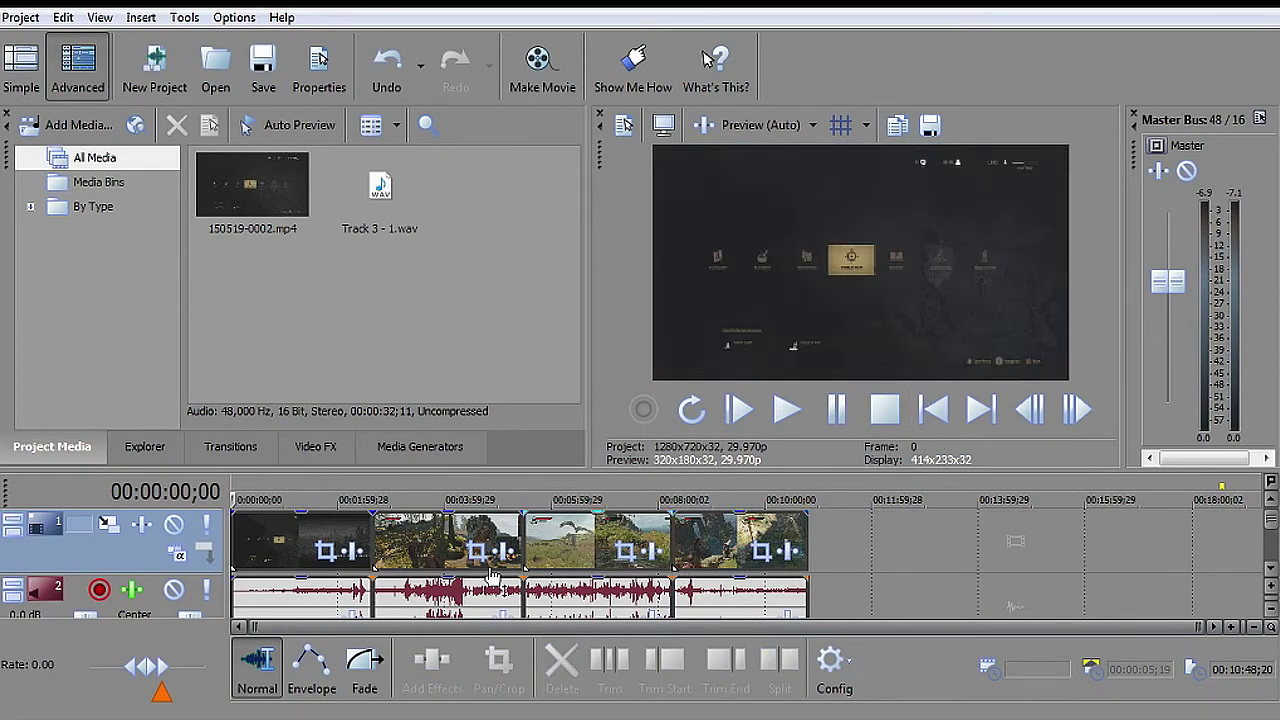
{"action": "left_click", "coordinate": [361, 482]}
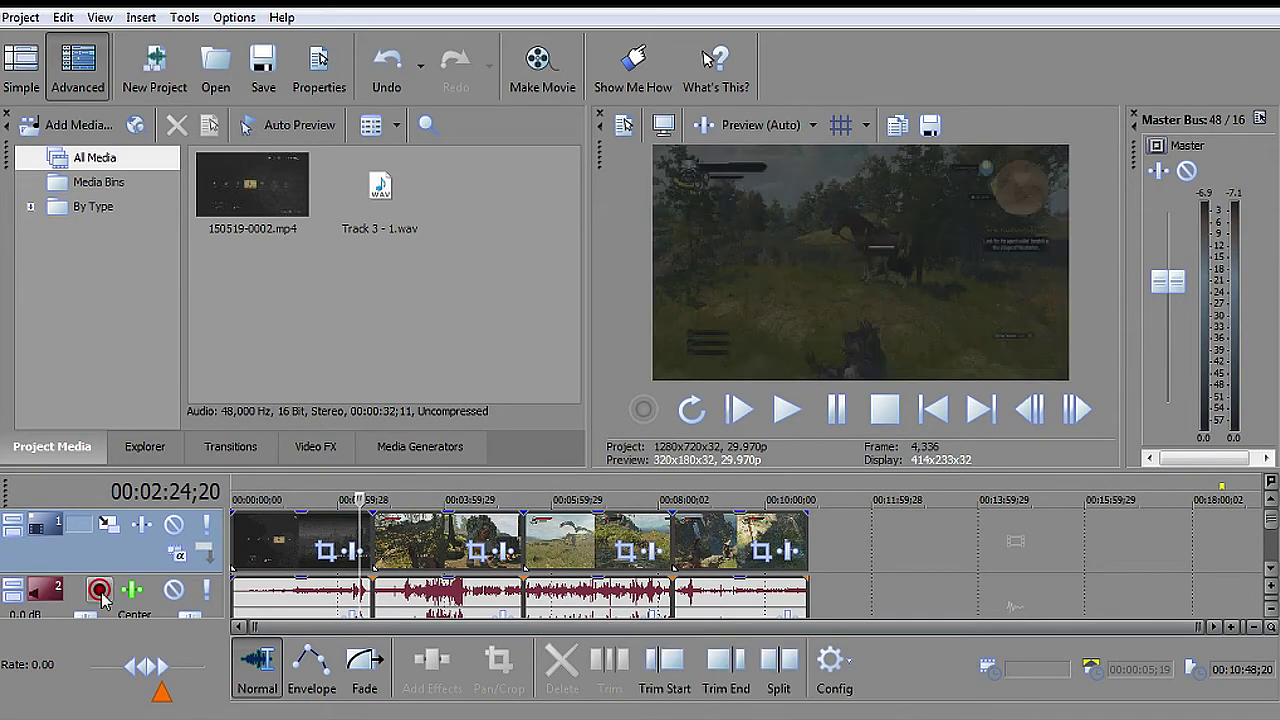
{"action": "left_click", "coordinate": [367, 482]}
{"action": "left_click", "coordinate": [806, 410]}
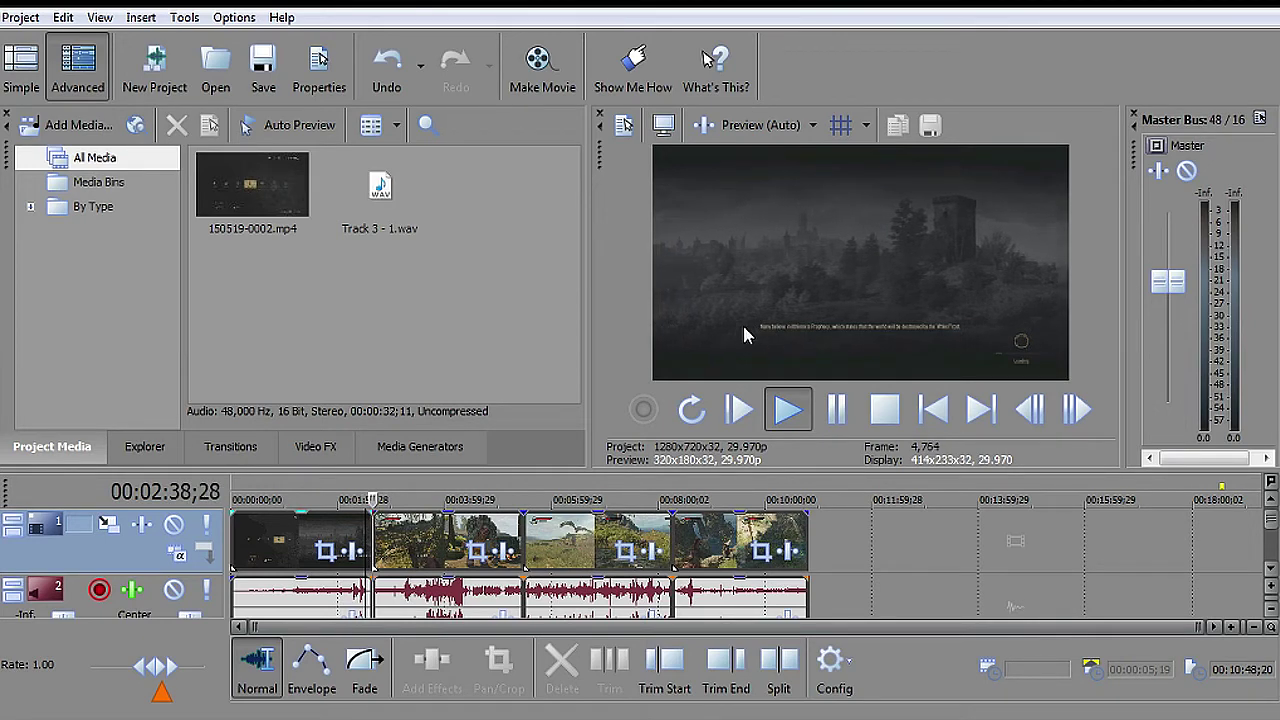
{"action": "left_click", "coordinate": [884, 409]}
{"action": "left_click", "coordinate": [933, 409]}
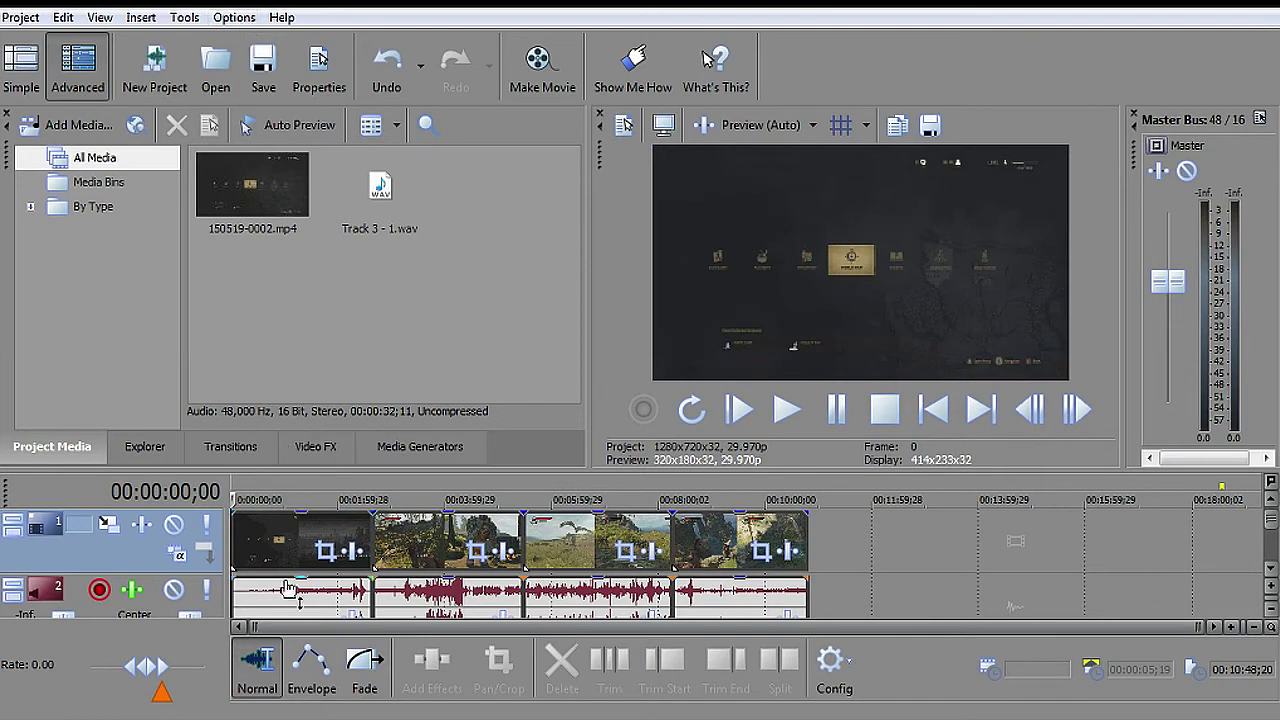
Shift the first segment and all following segments so that the sequence starts at 00:00:15;24.
{"action": "left_click", "coordinate": [258, 553]}
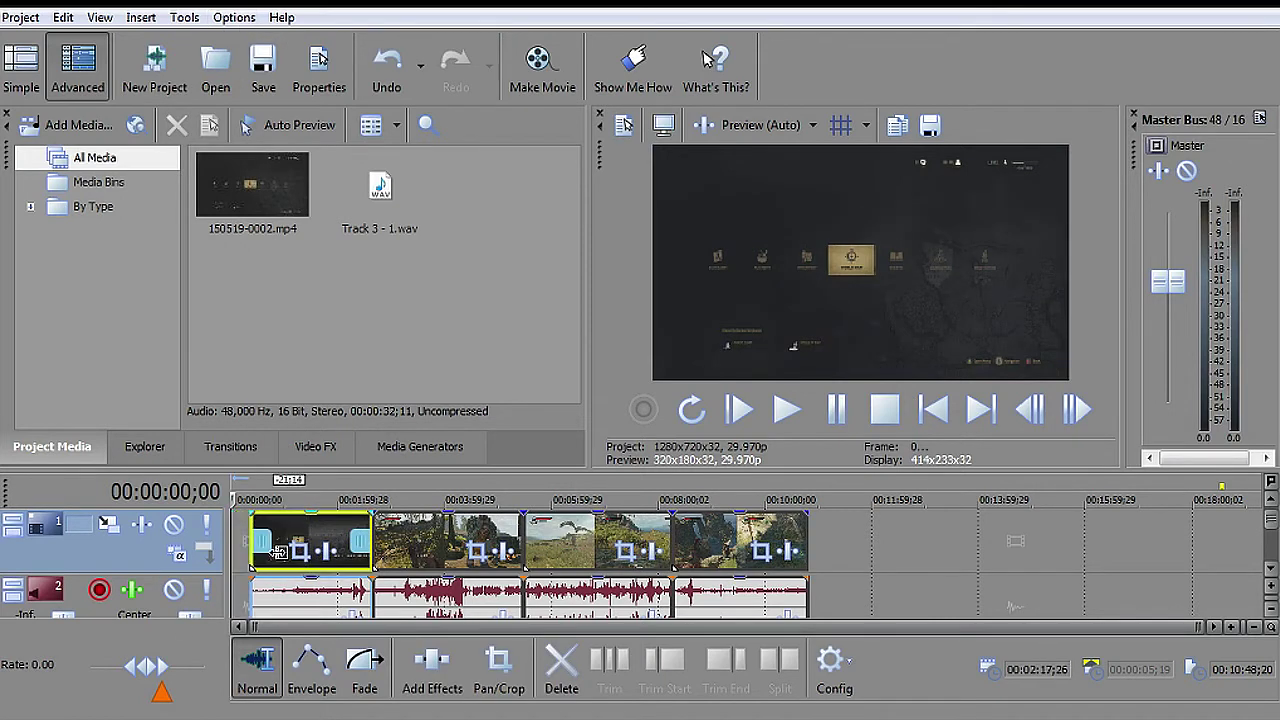
{"action": "mouse_move", "coordinate": [279, 543]}
{"action": "left_mouse_down"}
{"action": "mouse_move", "coordinate": [589, 538]}
{"action": "mouse_move", "coordinate": [275, 540]}
{"action": "mouse_move", "coordinate": [557, 533]}
{"action": "mouse_move", "coordinate": [293, 540]}
{"action": "left_mouse_up"}
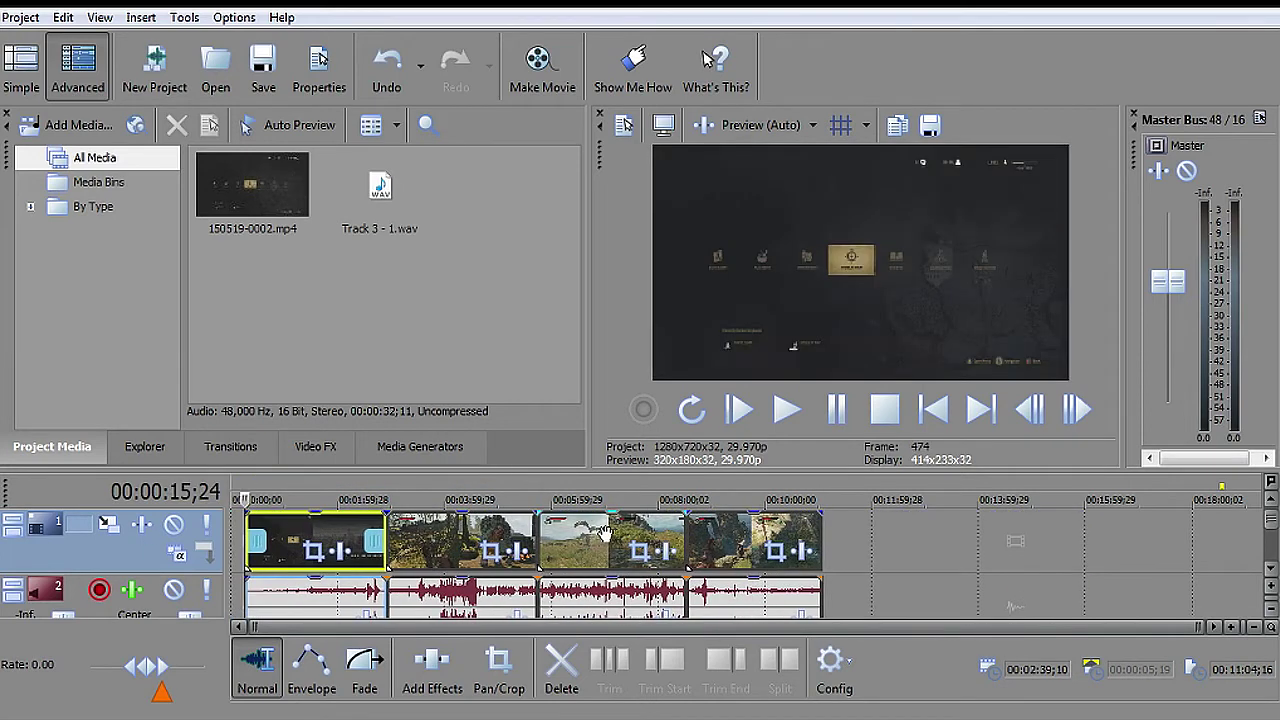
Move the third segment away from the second to open a gap, and close it again with the segment's length at 00:02:43;25.
{"action": "left_click", "coordinate": [580, 540]}
{"action": "left_click_drag", "start_coordinate": [580, 540], "coordinate": [619, 548]}
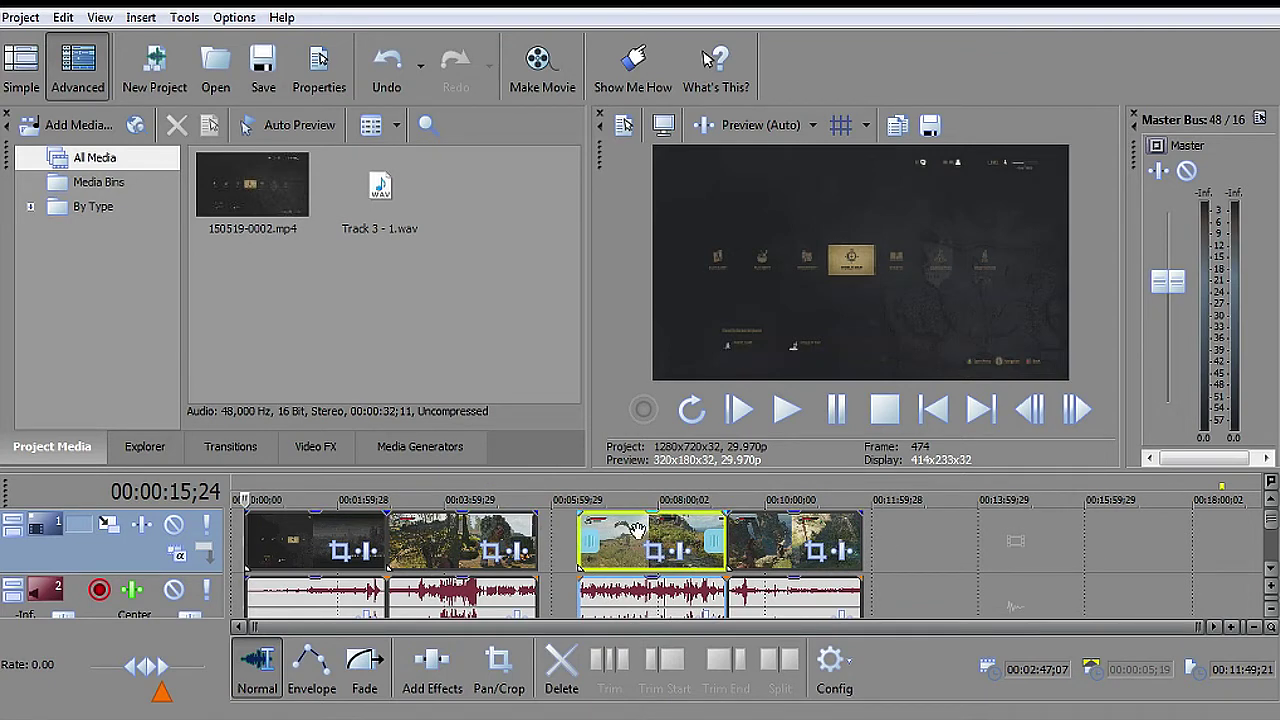
{"action": "left_click_drag", "start_coordinate": [618, 540], "coordinate": [594, 528]}
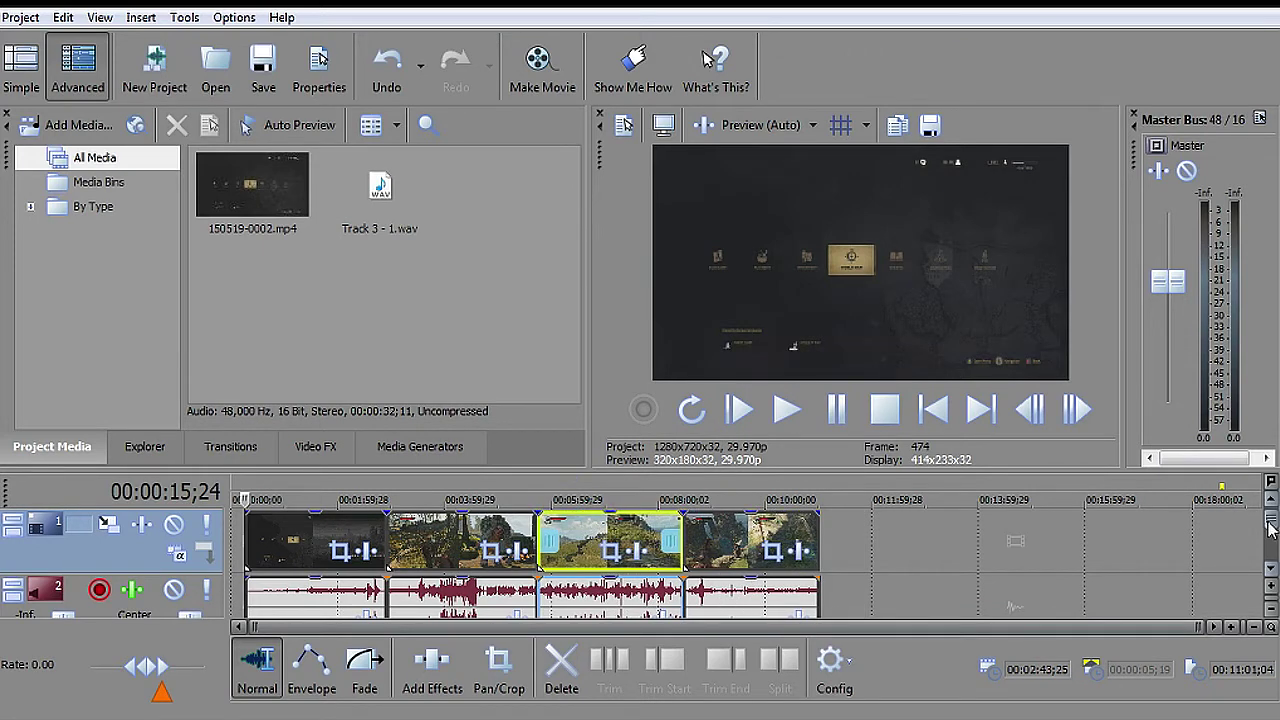
Move the first segment back to the start of the timeline at 00:00:00;00.
{"action": "scroll", "coordinate": [1263, 523], "scroll_direction": "down", "scroll_amount": 1}
{"action": "scroll", "coordinate": [1263, 523], "scroll_direction": "up", "scroll_amount": 1}
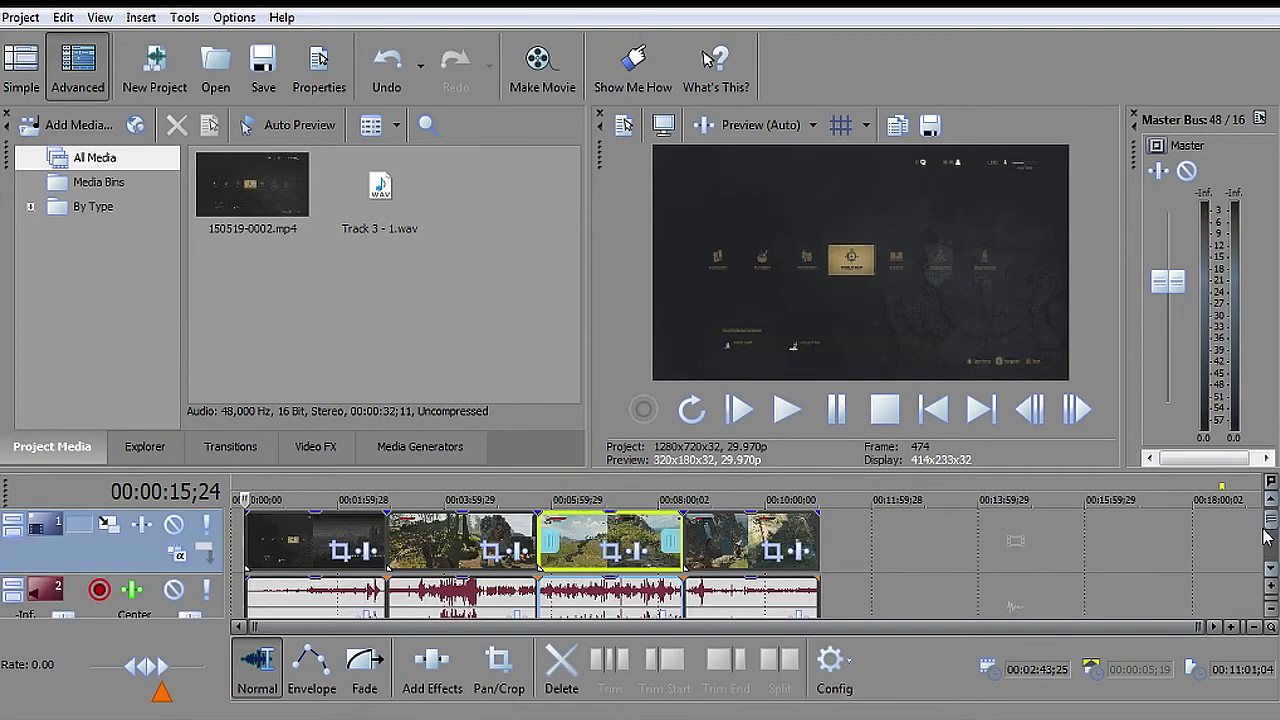
{"action": "double_click", "coordinate": [300, 542]}
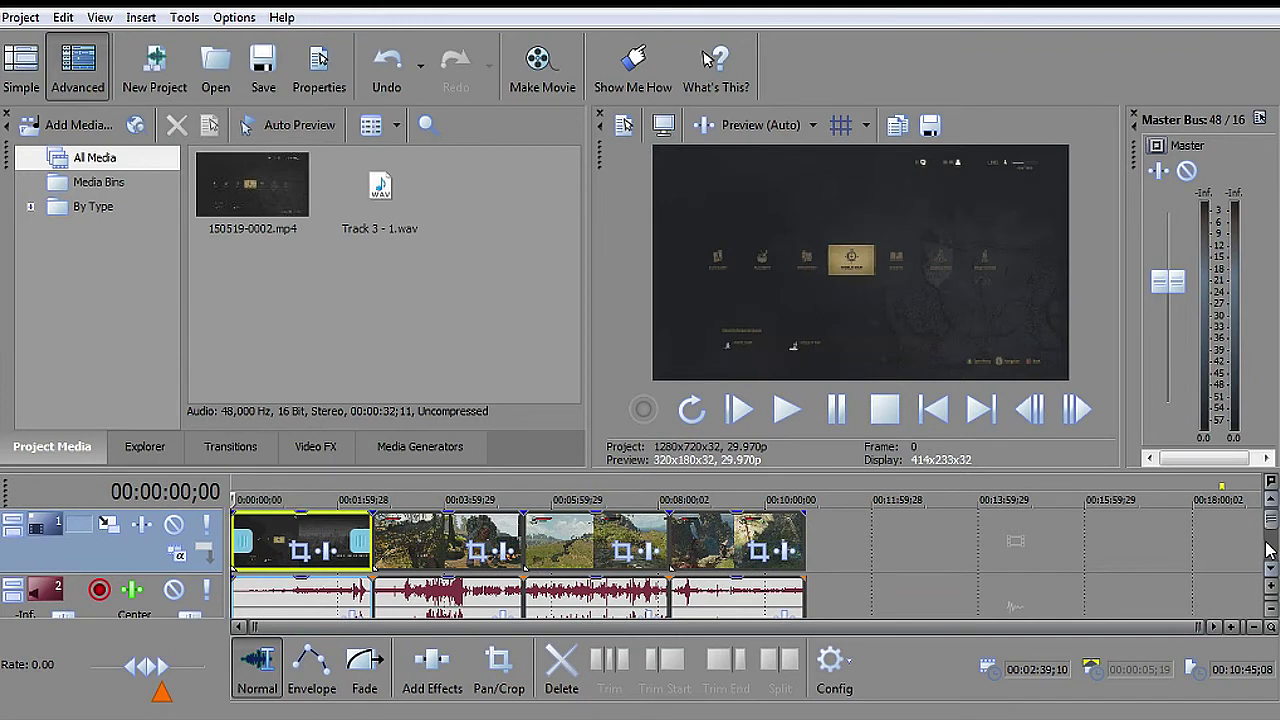
Place Track 3 - 1.wav on a new audio track at 00:00:00;00 and return the playhead to the start.
{"action": "scroll", "coordinate": [1268, 550], "scroll_direction": "down", "scroll_amount": 1}
{"action": "left_click_drag", "start_coordinate": [375, 205], "coordinate": [155, 598]}
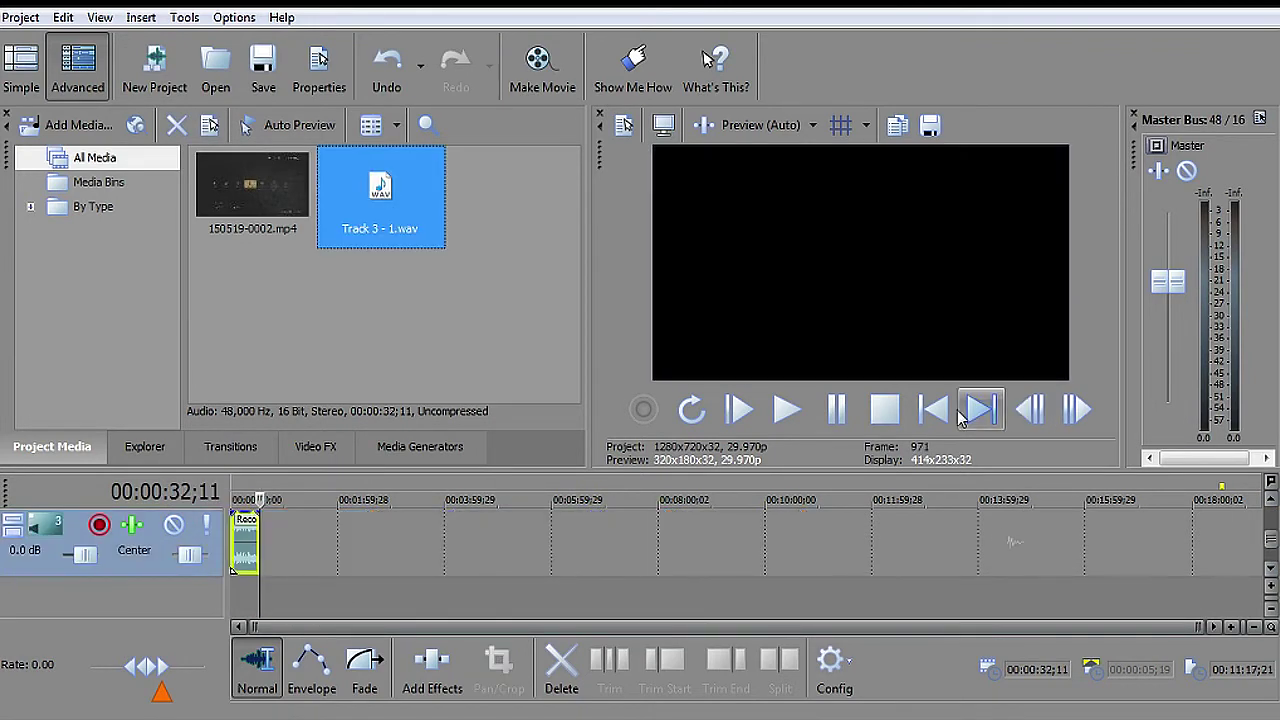
{"action": "left_click", "coordinate": [932, 412]}
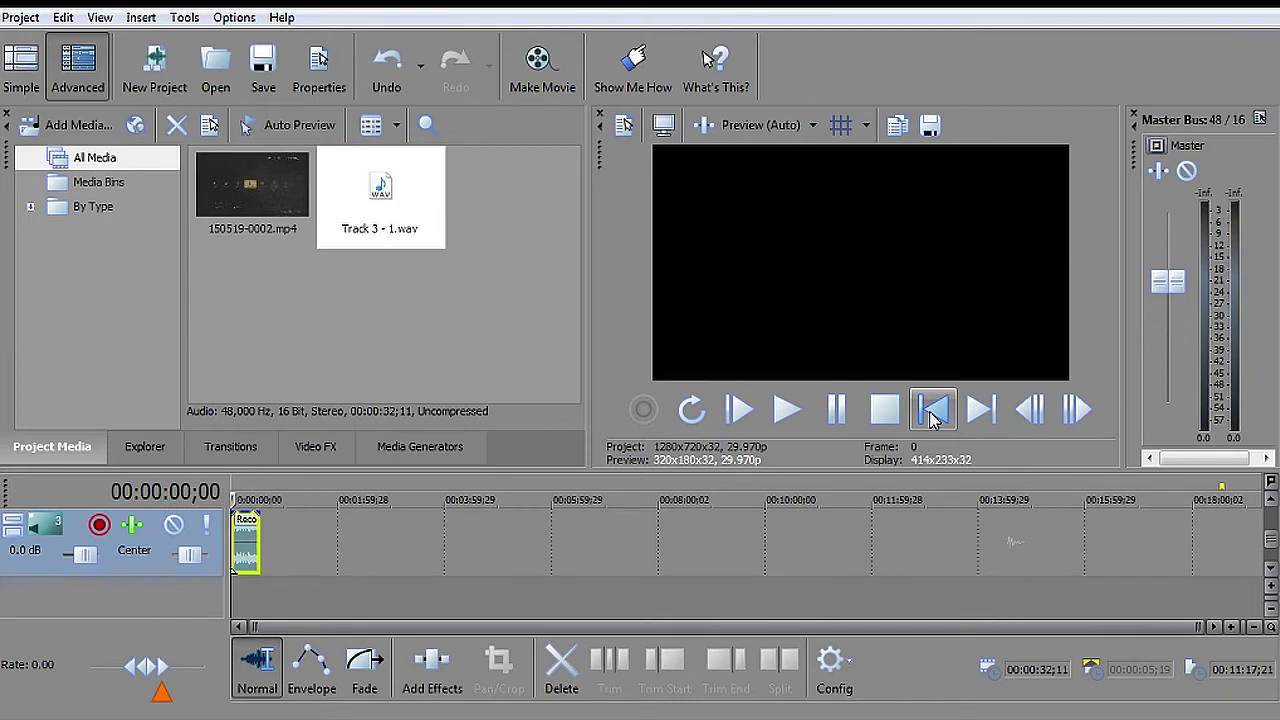
Move the first gameplay segment back to 00:00:00;00 so the footage lines up with the start of the recorded audio.
{"action": "left_click_drag", "start_coordinate": [1272, 543], "coordinate": [1272, 520]}
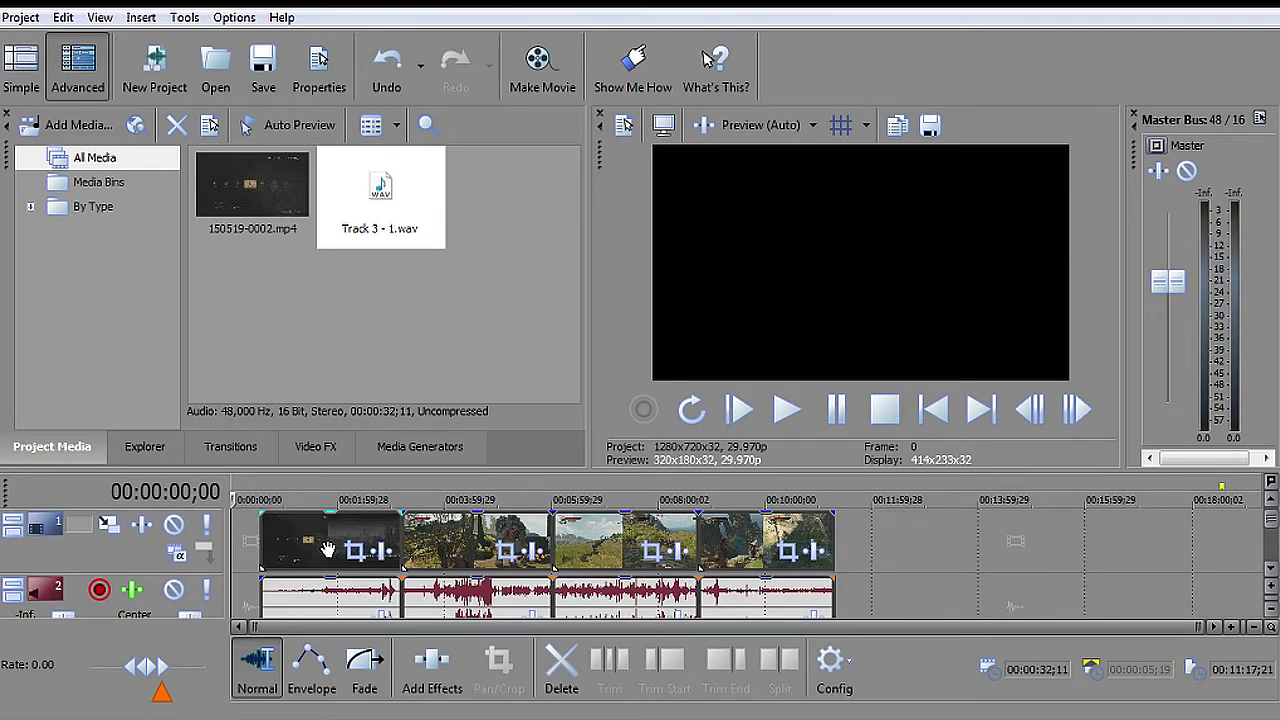
{"action": "left_click_drag", "start_coordinate": [328, 549], "coordinate": [300, 549]}
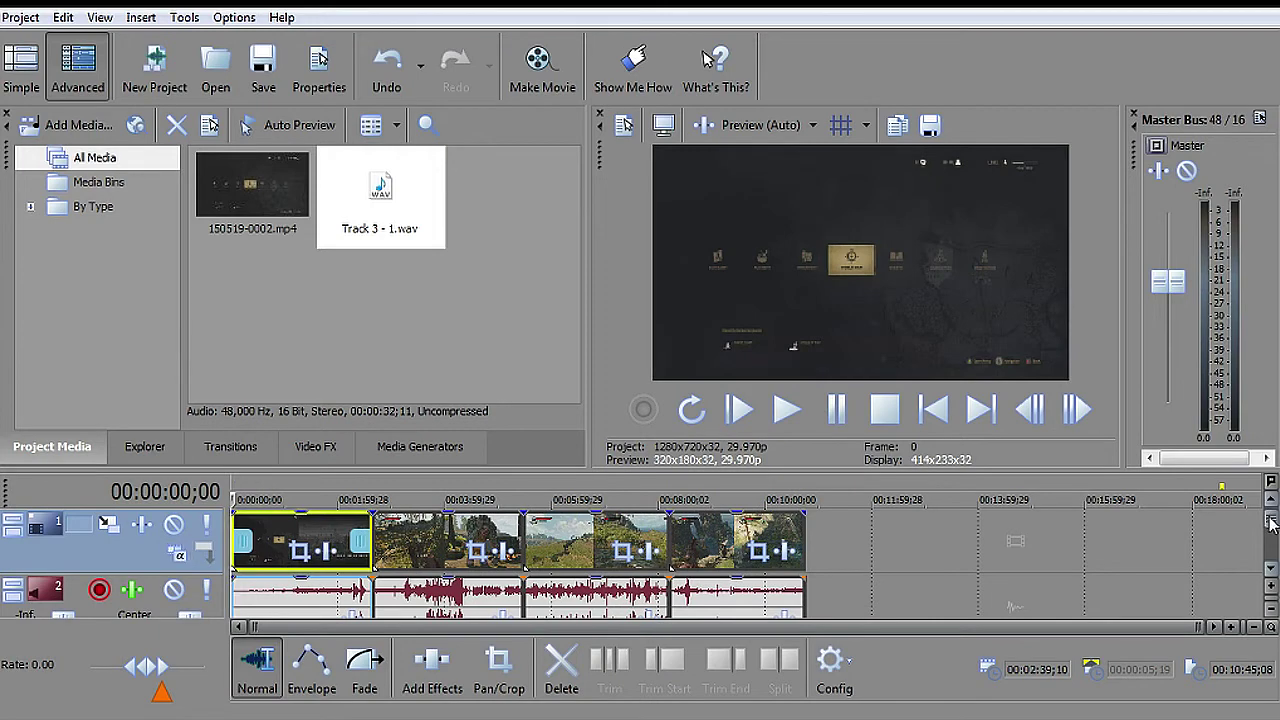
Split the first gameplay segment and its audio at 00:00:09;27 and at about 00:00:19.
{"action": "left_click_drag", "start_coordinate": [1272, 522], "coordinate": [1272, 545]}
{"action": "left_click_drag", "start_coordinate": [1197, 626], "coordinate": [378, 626]}
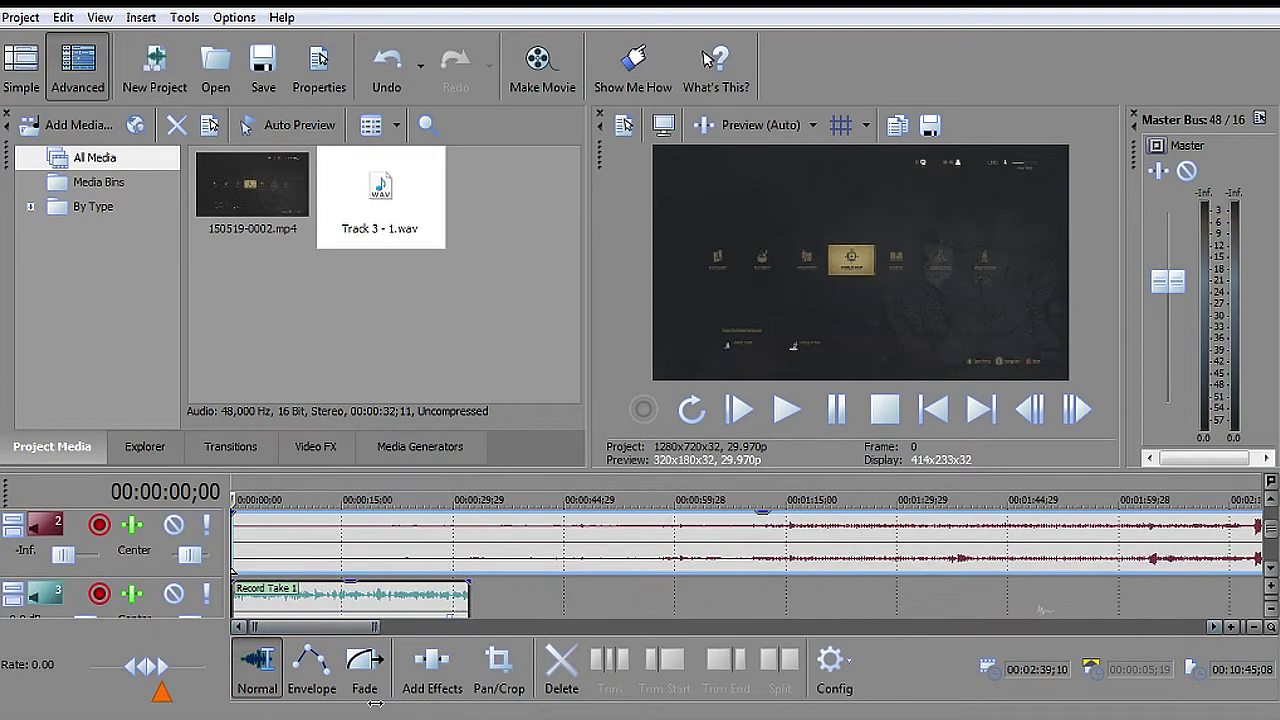
{"action": "left_click", "coordinate": [306, 490]}
{"action": "key", "text": "s"}
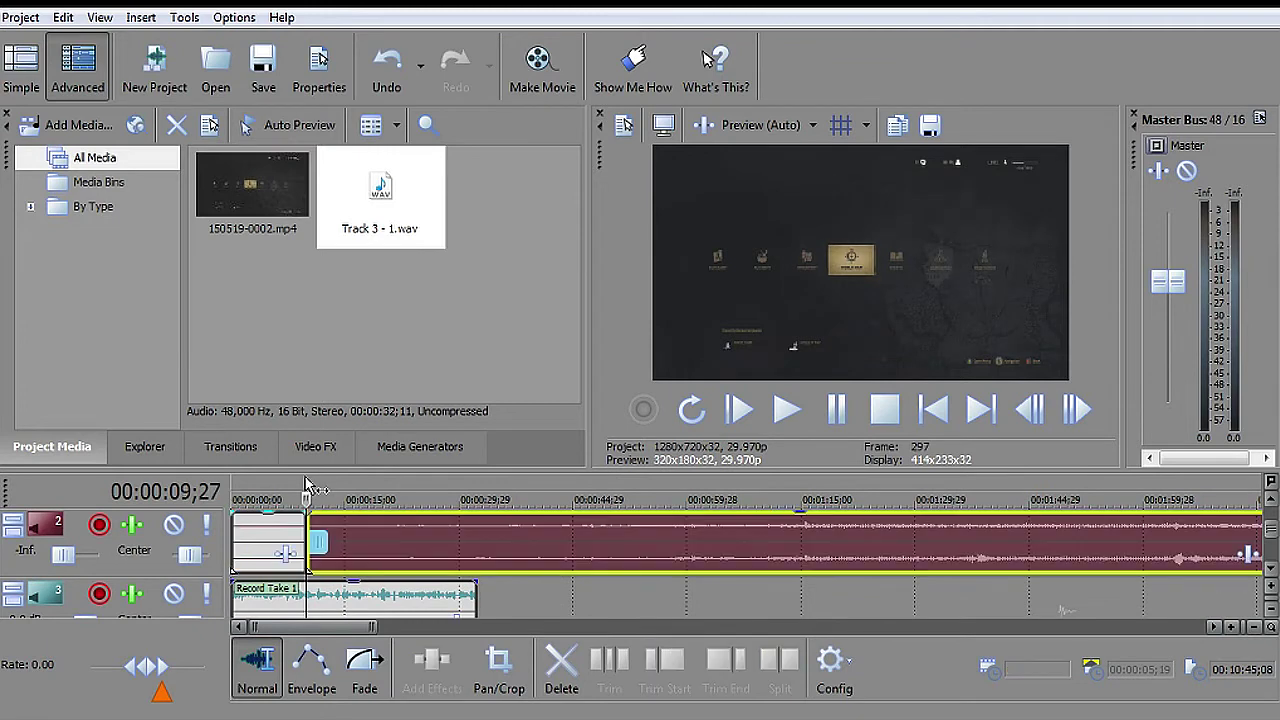
{"action": "left_click", "coordinate": [377, 490]}
{"action": "key", "text": "s"}
Split the Record Take 1 audio on track 3 at 00:00:09;27, in line with the first gameplay cut.
{"action": "left_click", "coordinate": [340, 598]}
{"action": "left_click", "coordinate": [324, 490]}
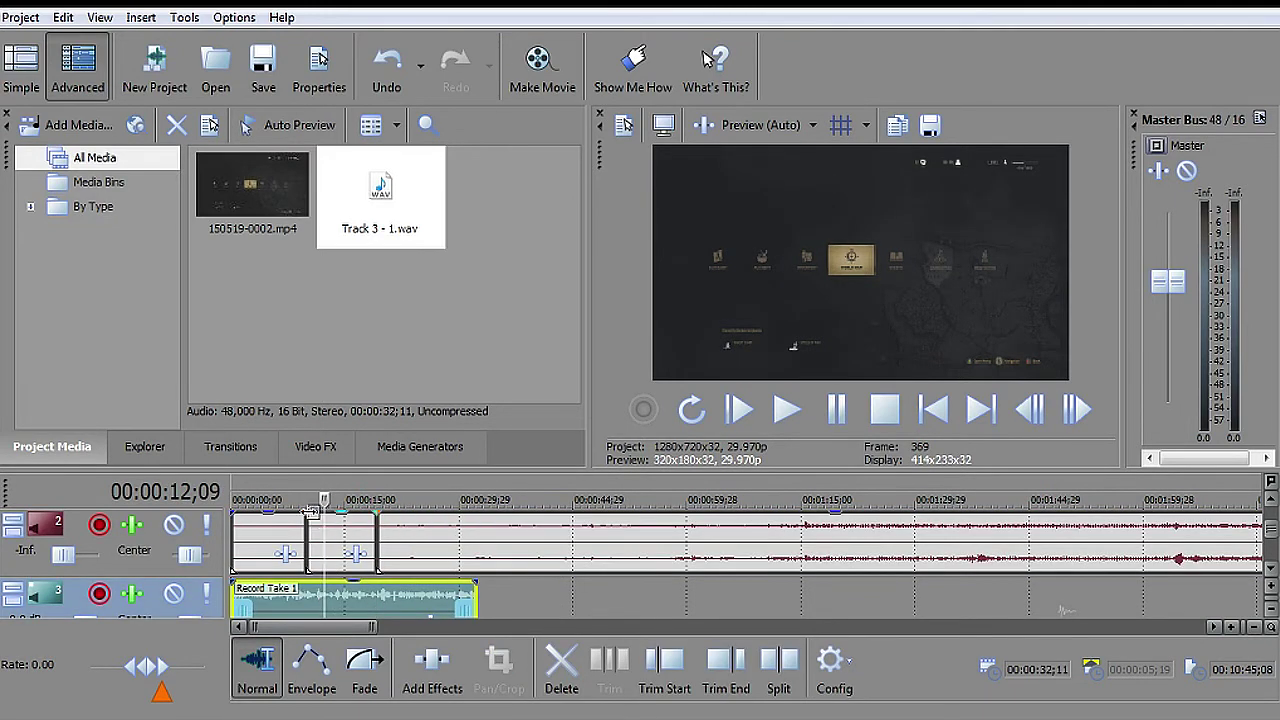
{"action": "left_click", "coordinate": [307, 494]}
{"action": "key", "text": "s"}
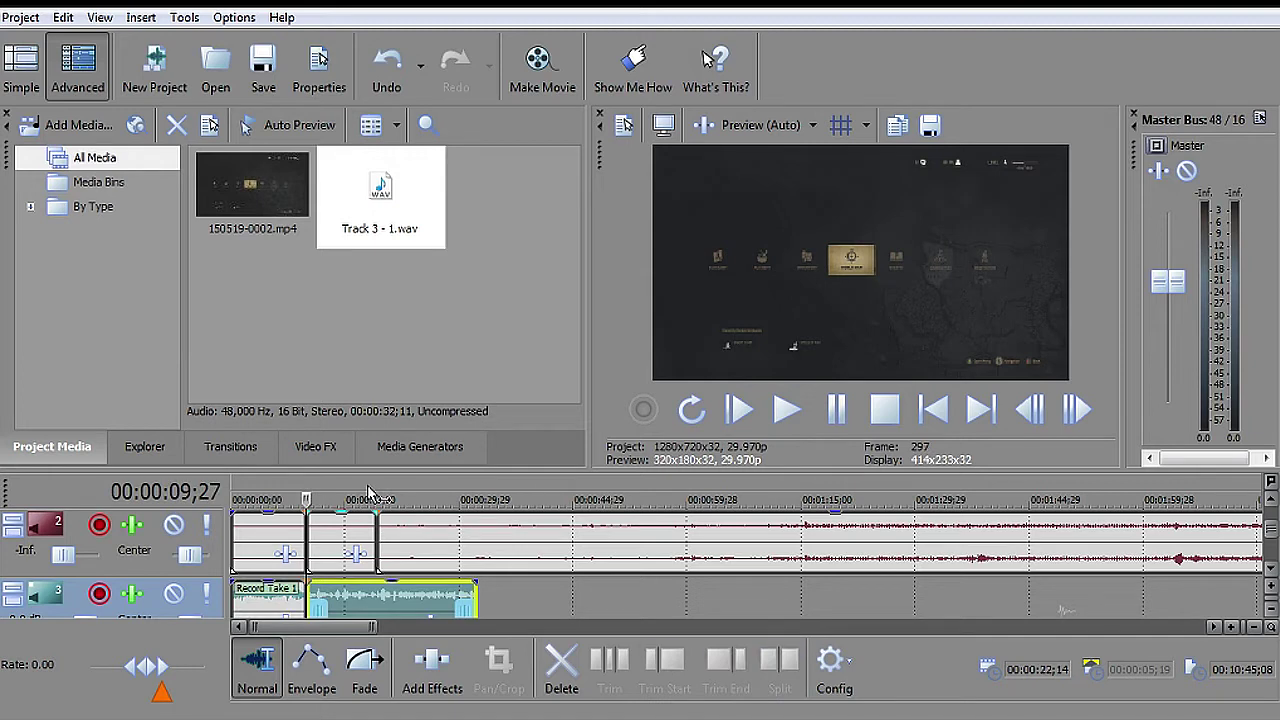
Split the Record Take 1 audio at 00:00:19;05 and delete the gameplay segment between 00:00:09;27 and 00:00:19;05.
{"action": "left_click", "coordinate": [369, 494]}
{"action": "left_click", "coordinate": [378, 494]}
{"action": "key", "text": "s"}
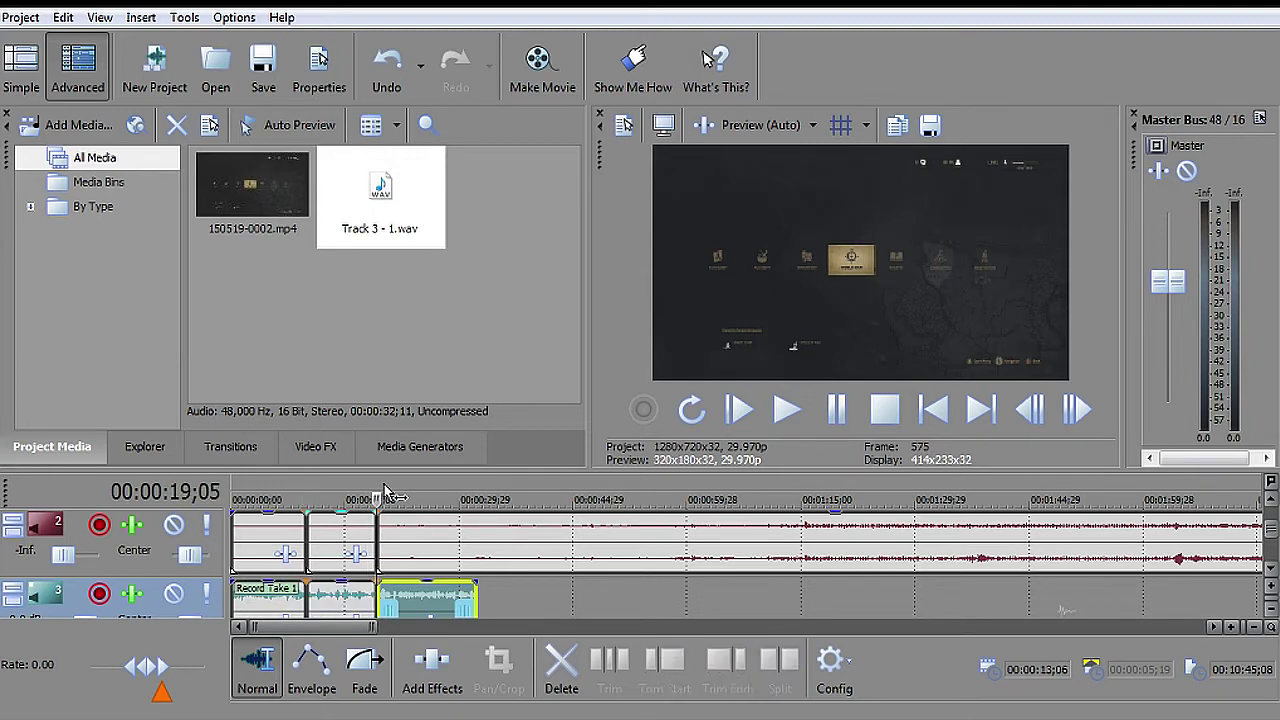
{"action": "left_click", "coordinate": [338, 535]}
{"action": "key", "text": "Delete"}
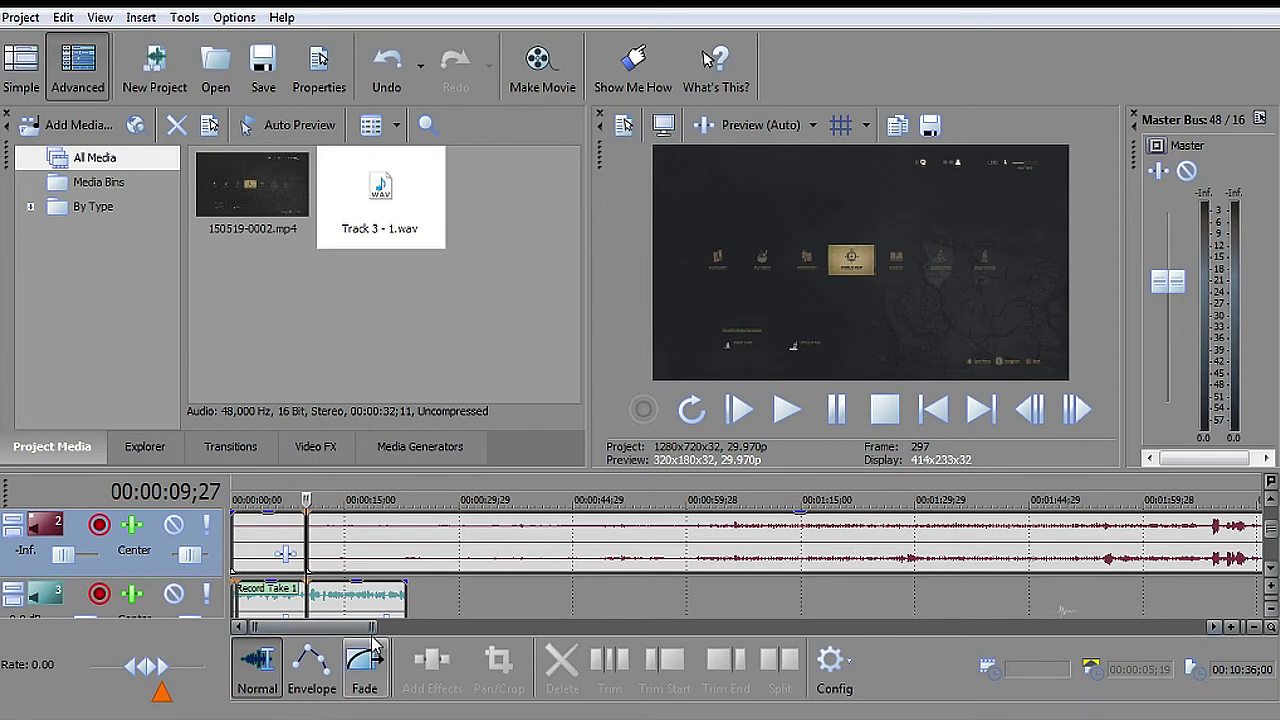
Delete the Record Take 1 audio piece between 00:00:00;19 and 00:00:09;27 on track 3.
{"action": "left_click_drag", "start_coordinate": [375, 626], "coordinate": [296, 625]}
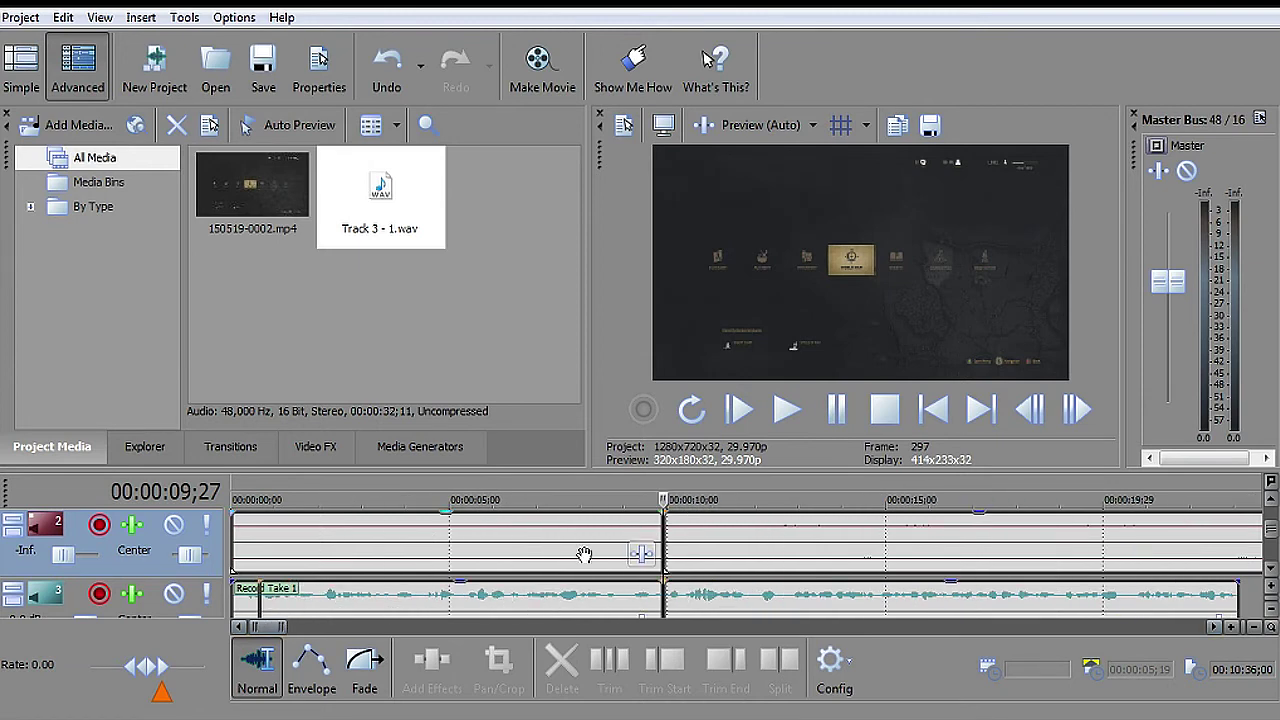
{"action": "left_click", "coordinate": [522, 598]}
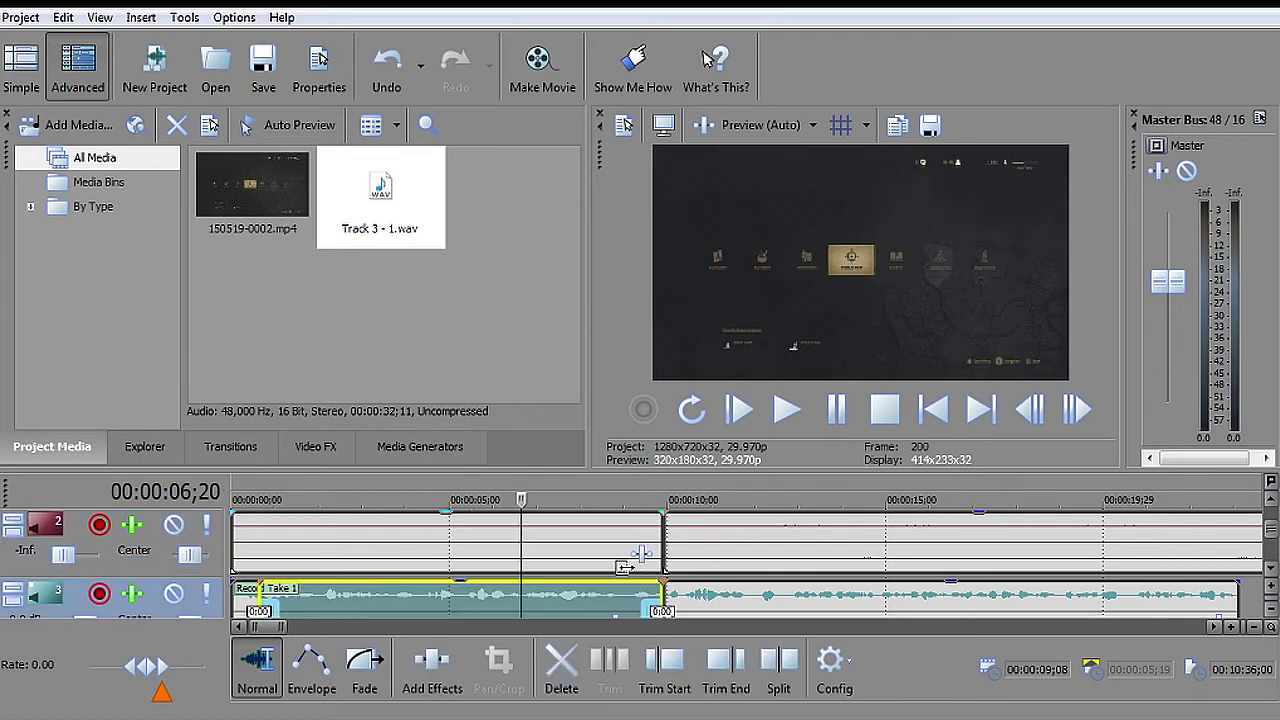
{"action": "left_click_drag", "start_coordinate": [621, 567], "coordinate": [637, 549]}
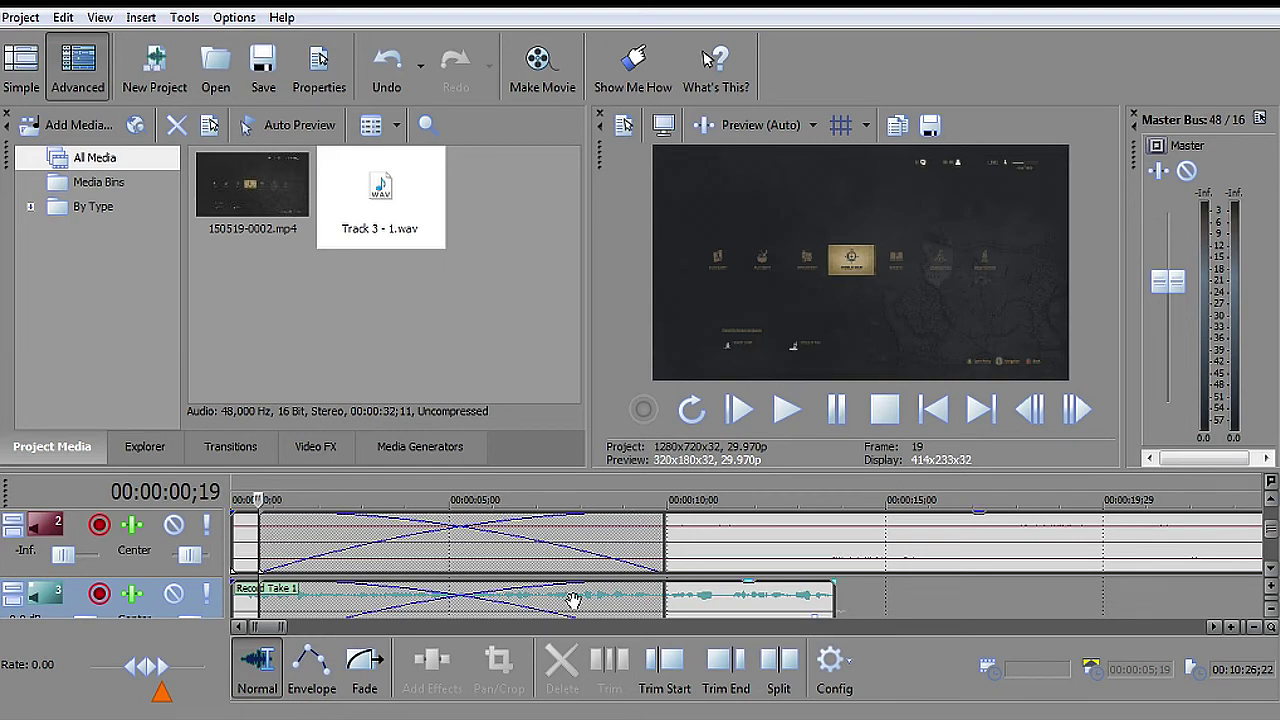
Return the playhead to 00:00:00;00 and delete audio track 3 from the project.
{"action": "left_click_drag", "start_coordinate": [280, 627], "coordinate": [722, 625]}
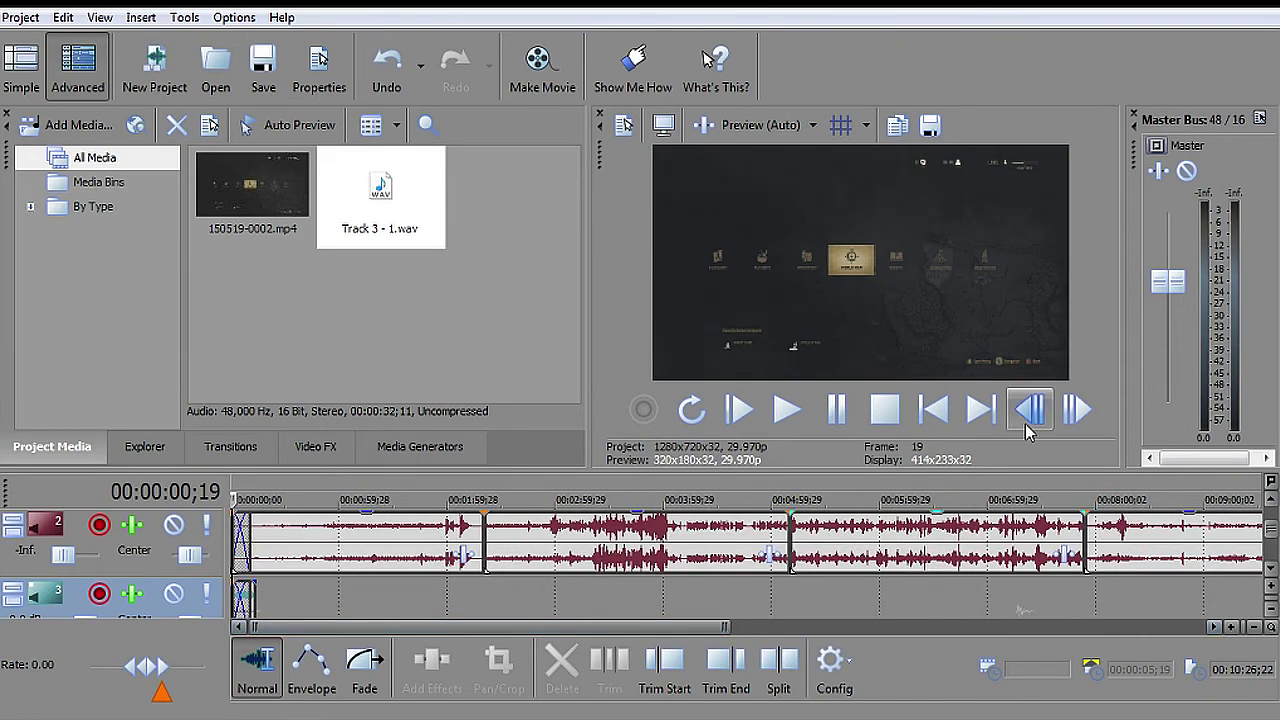
{"action": "left_click", "coordinate": [933, 409]}
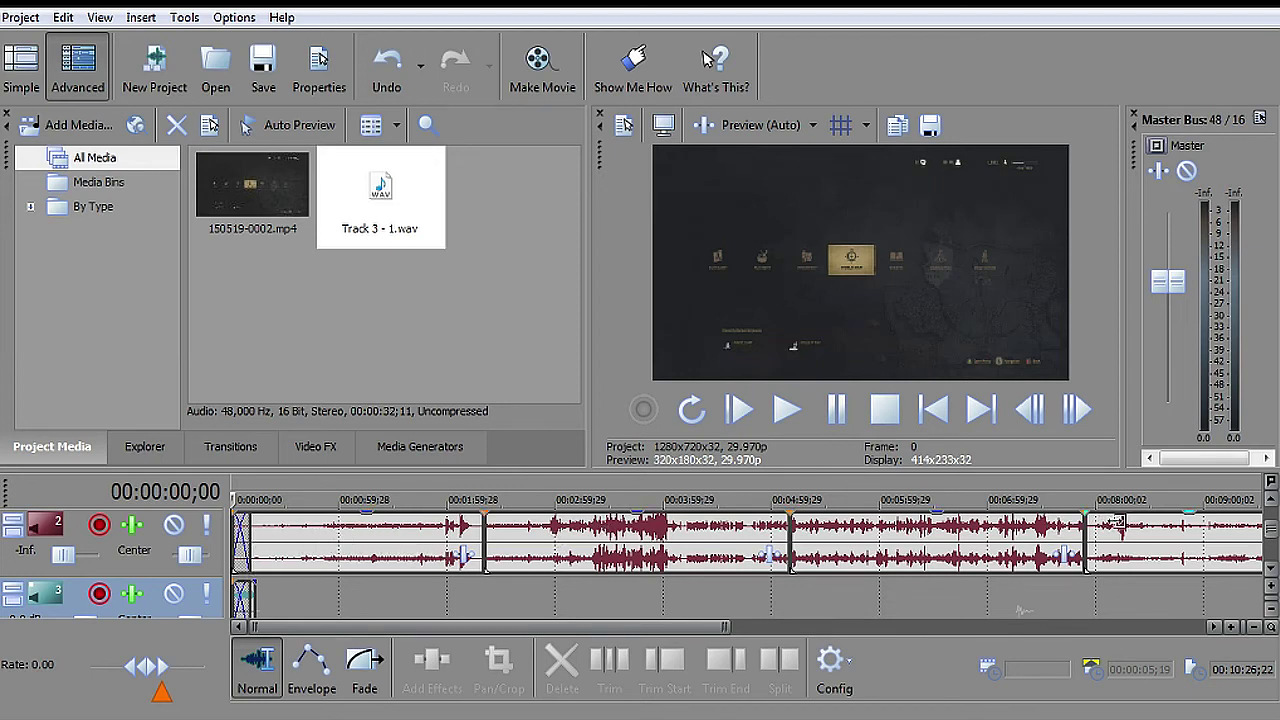
{"action": "right_click", "coordinate": [376, 600]}
{"action": "left_click", "coordinate": [490, 495]}
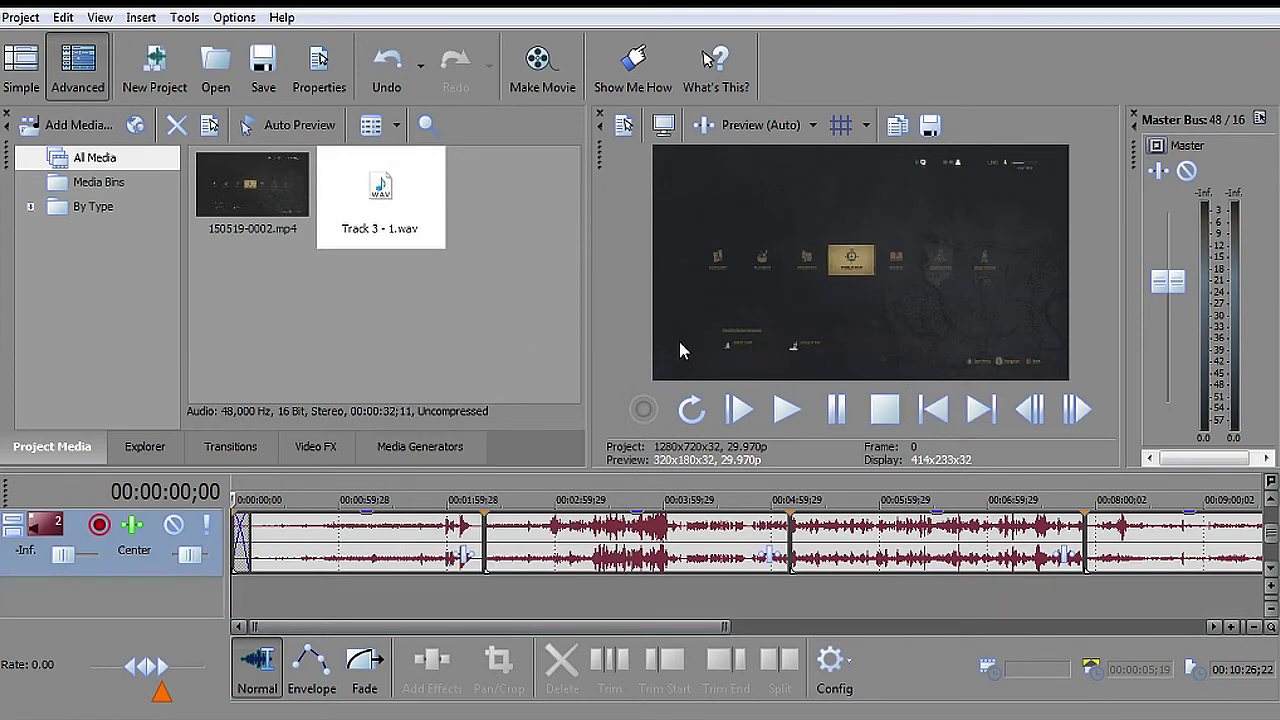
Turn off Auto Ripple so deleting an event leaves the following events in place.
{"action": "left_click", "coordinate": [233, 17]}
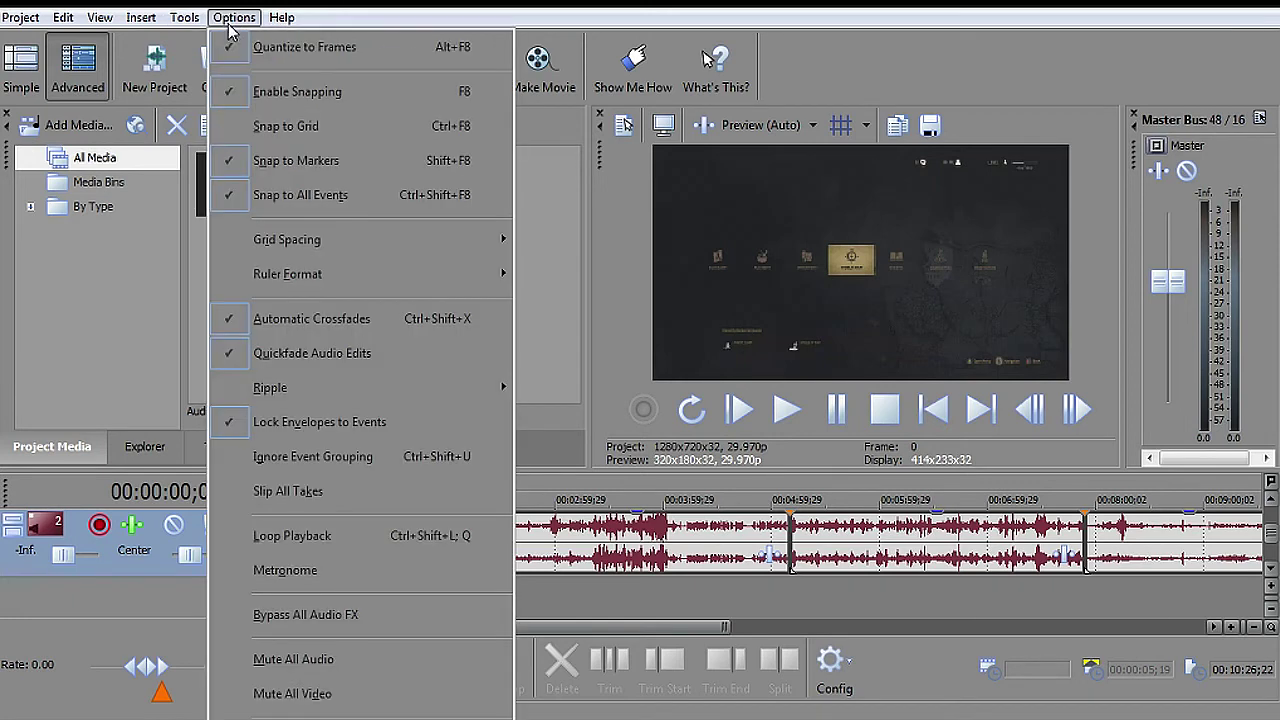
{"action": "mouse_move", "coordinate": [423, 388]}
{"action": "left_click", "coordinate": [559, 393]}
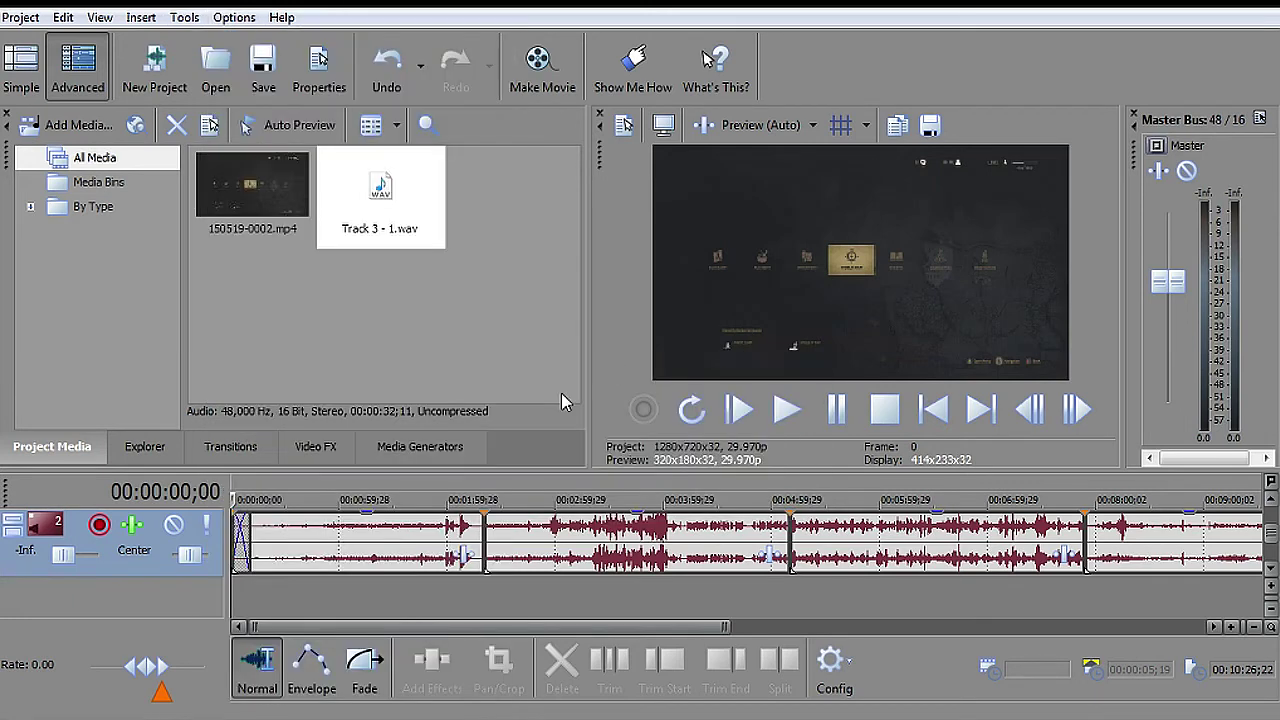
Split the gameplay segment at 00:04:19;20 and at about 00:04:55, and delete the 35-second piece between the cuts.
{"action": "left_click", "coordinate": [697, 497]}
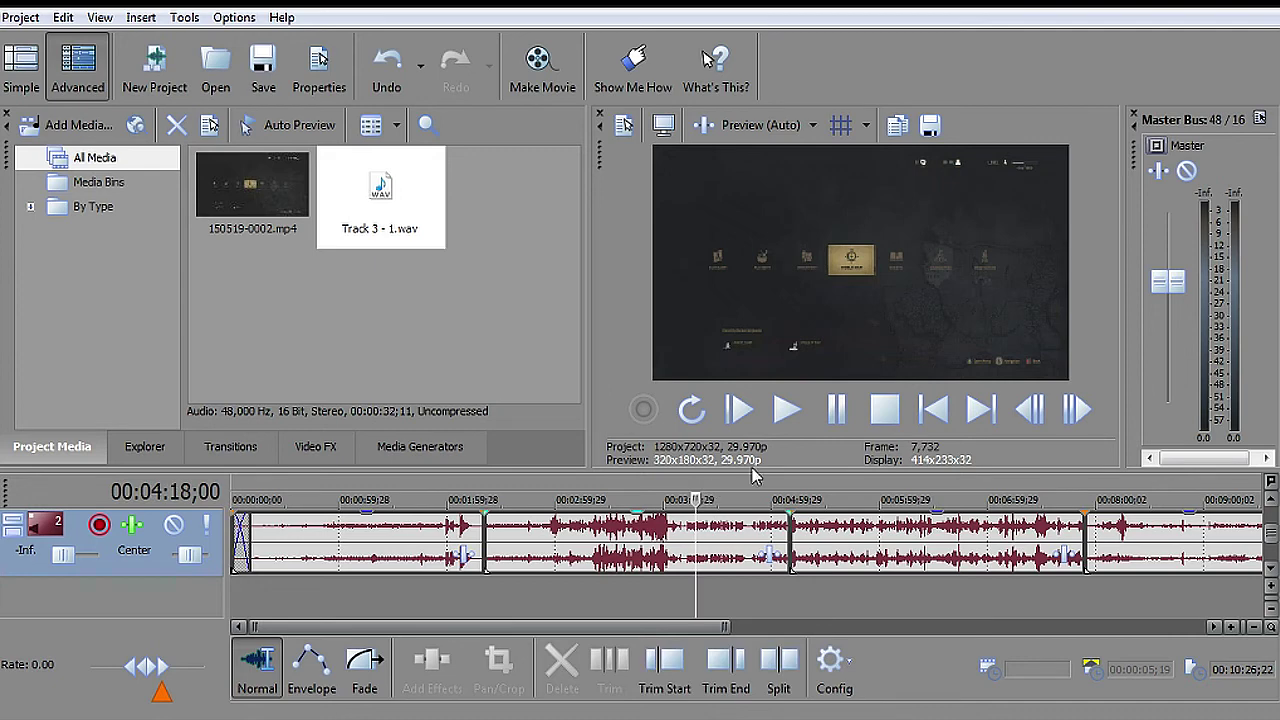
{"action": "left_click", "coordinate": [697, 556]}
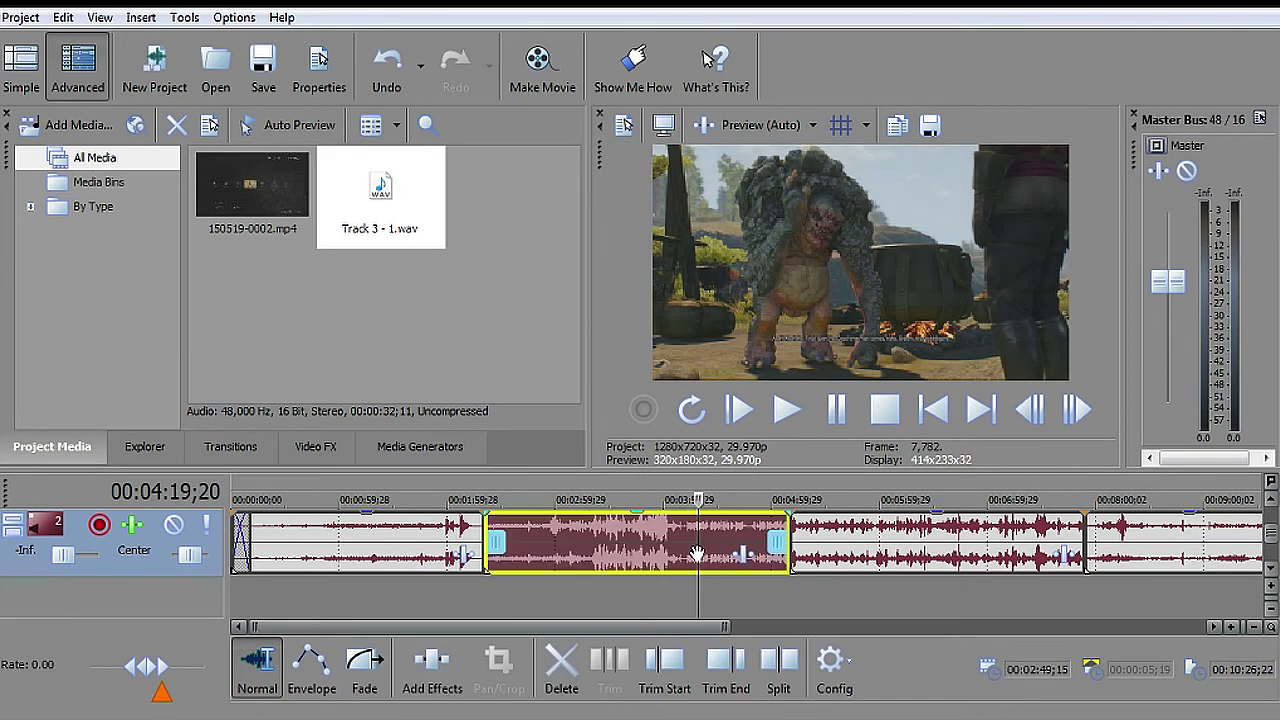
{"action": "key", "text": "s"}
{"action": "left_click", "coordinate": [762, 490]}
{"action": "key", "text": "s"}
{"action": "left_click", "coordinate": [727, 540]}
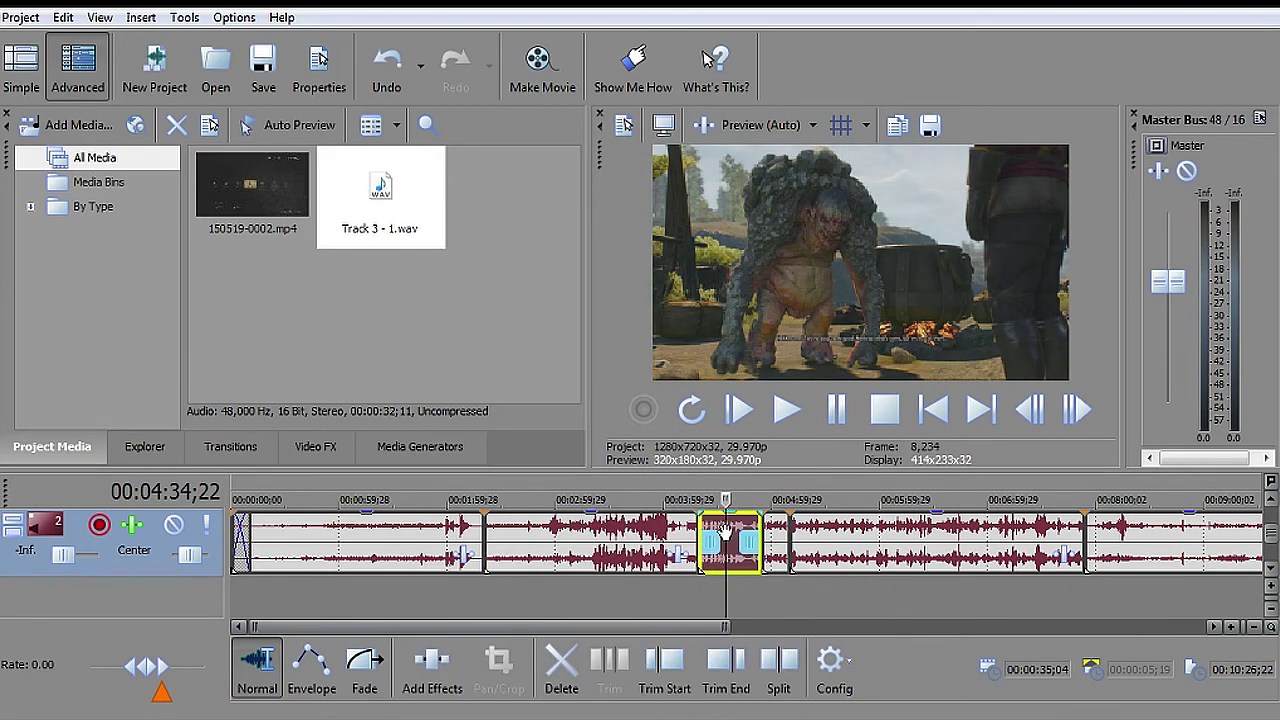
{"action": "key", "text": "Delete"}
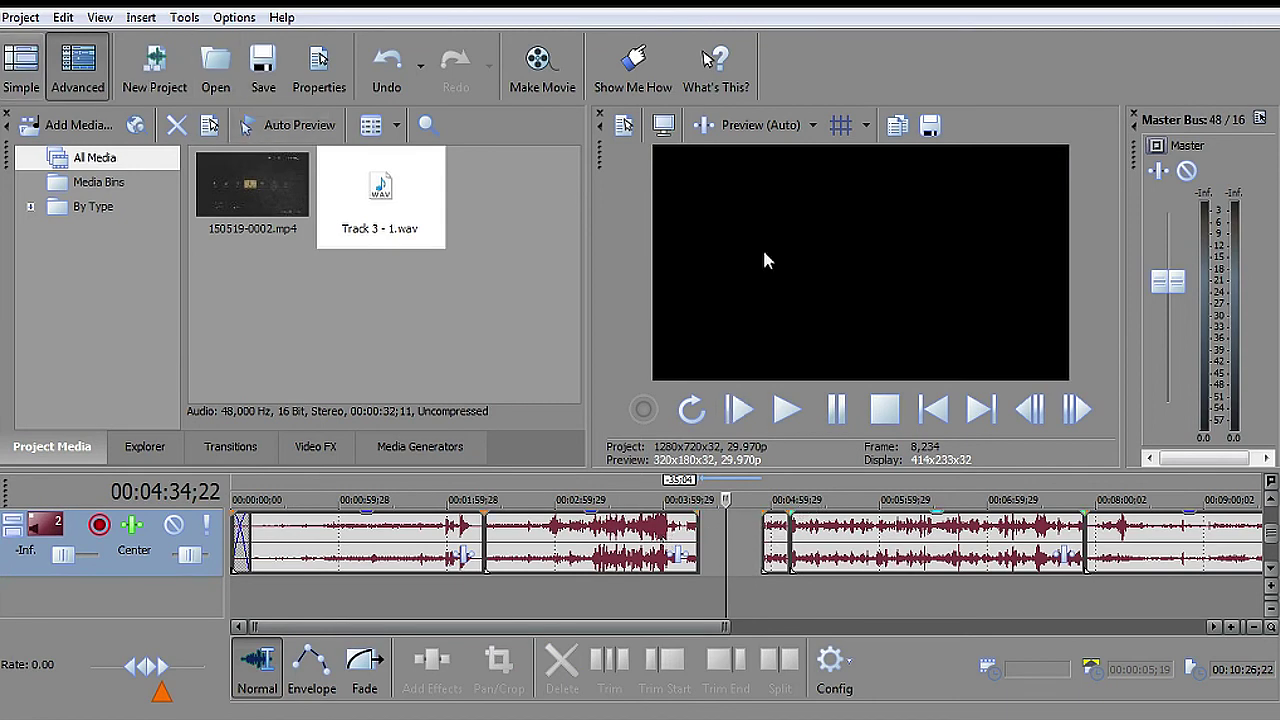
Place the playhead at 00:03:03;22 and turn Auto Ripple back on.
{"action": "left_click", "coordinate": [562, 490]}
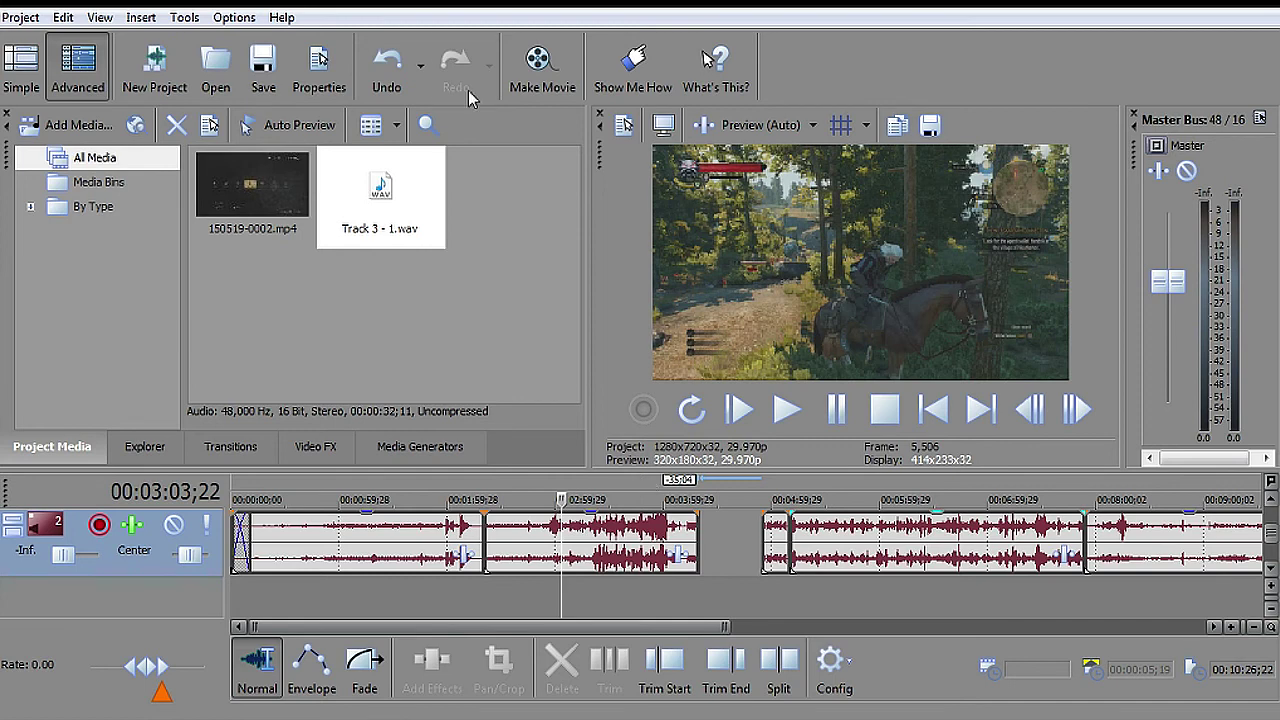
{"action": "left_click", "coordinate": [234, 17]}
{"action": "left_click", "coordinate": [575, 515]}
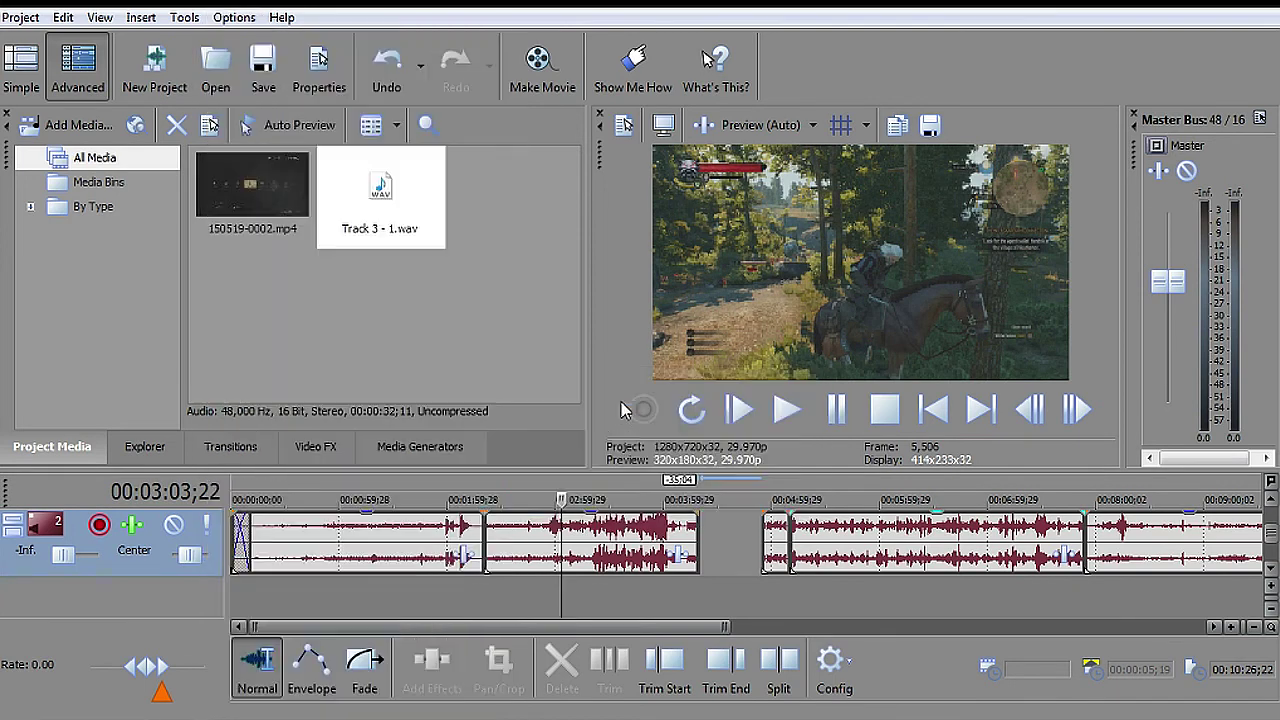
Split the gameplay segment before the gap at 00:03:03;22 and 00:03:28;25, and delete the piece between the cuts.
{"action": "left_click", "coordinate": [565, 522]}
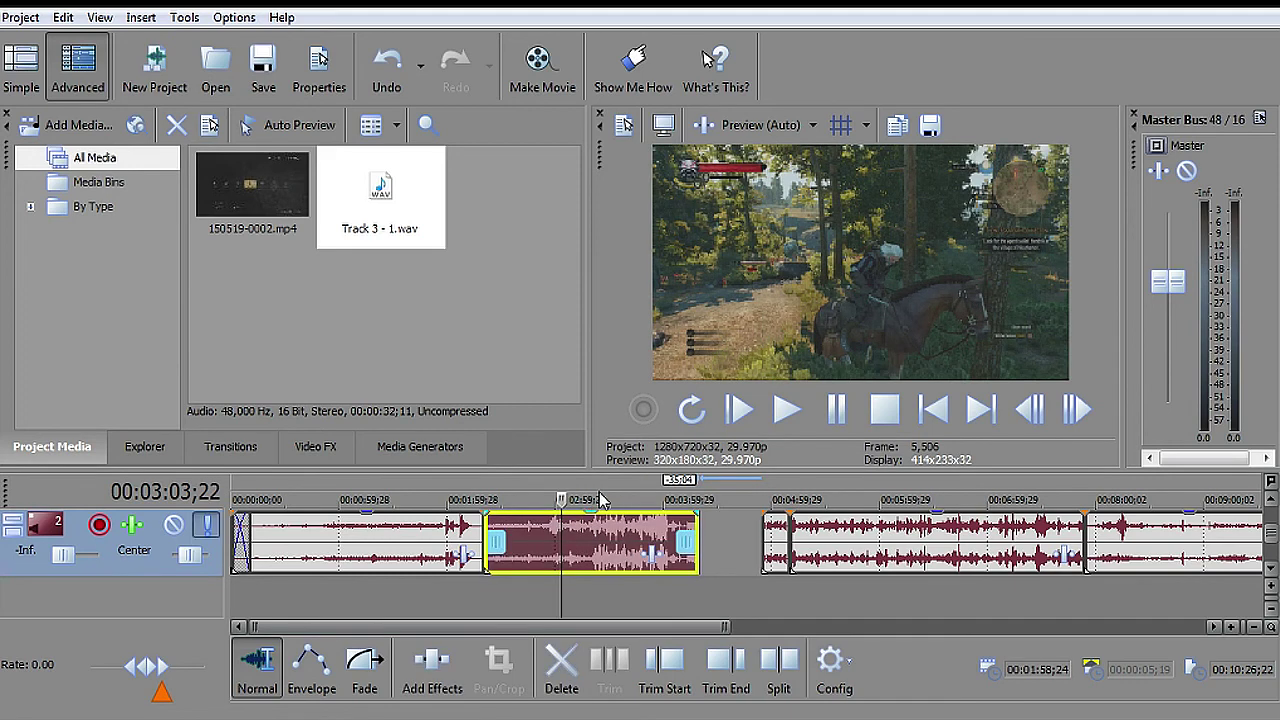
{"action": "key", "text": "s"}
{"action": "left_click_drag", "start_coordinate": [566, 530], "coordinate": [608, 530]}
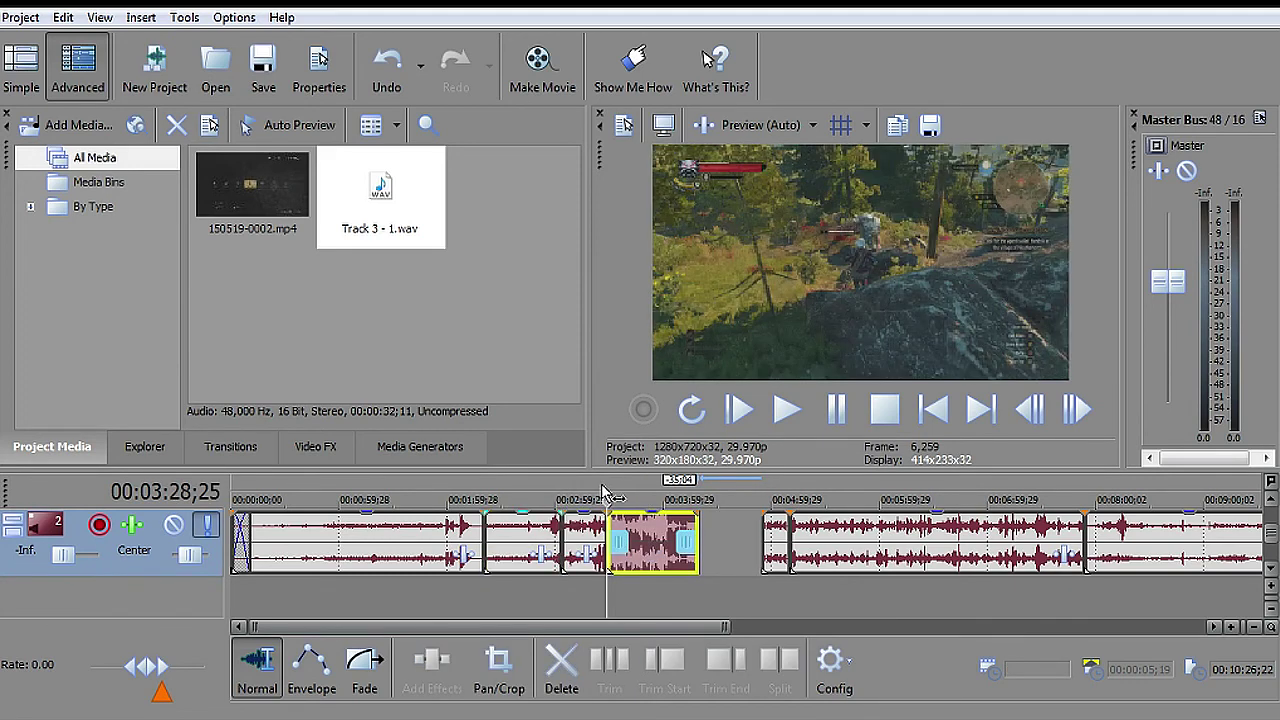
{"action": "key", "text": "Escape"}
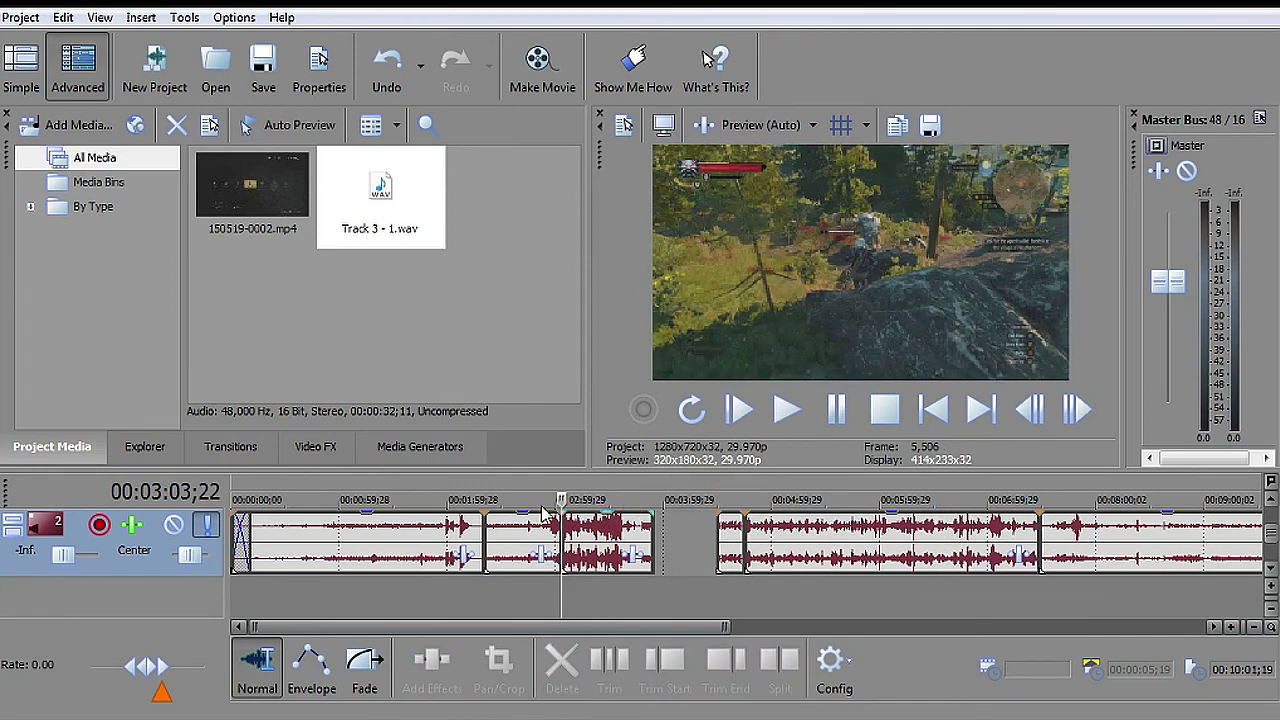